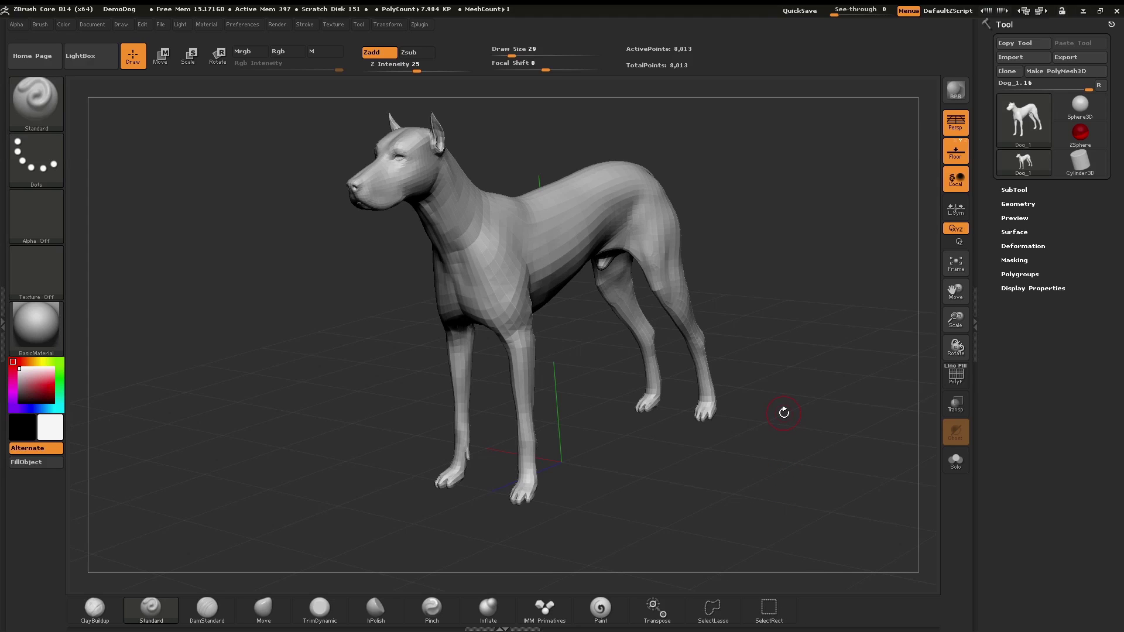
{"action": "key", "text": "ctrl+shift"}
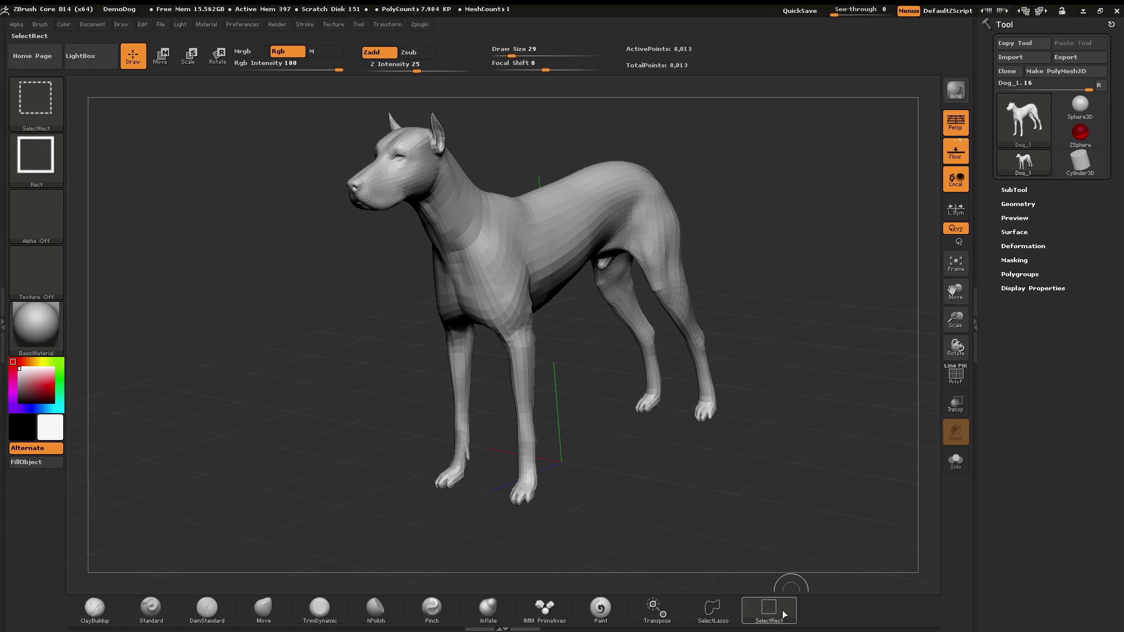
{"action": "key", "text": "ctrl"}
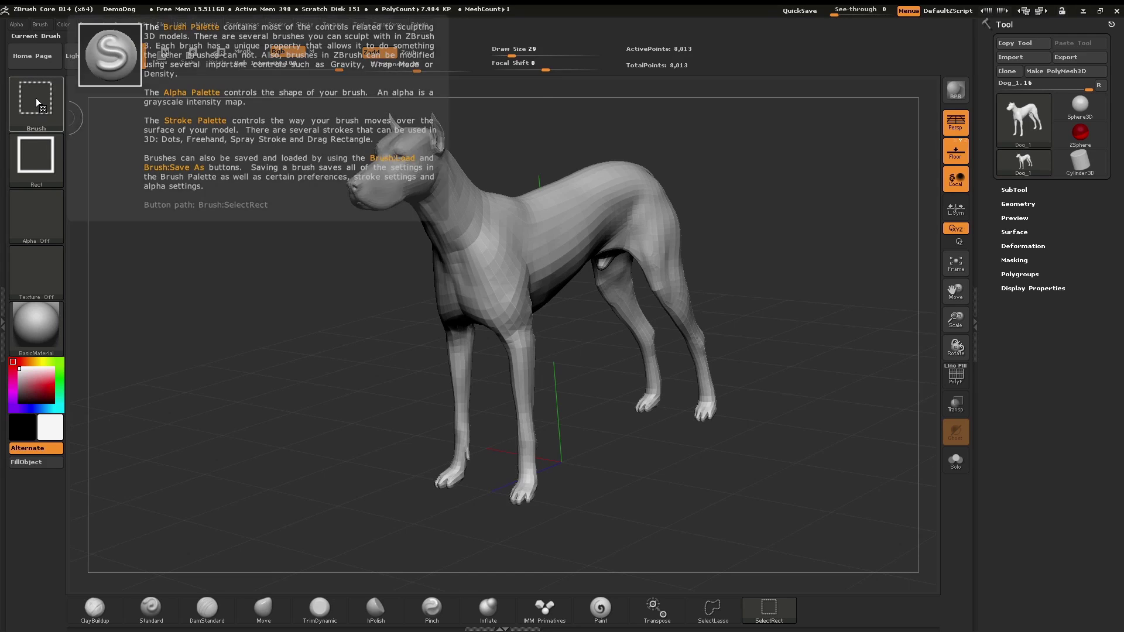
{"action": "left_click", "coordinate": [37, 98]}
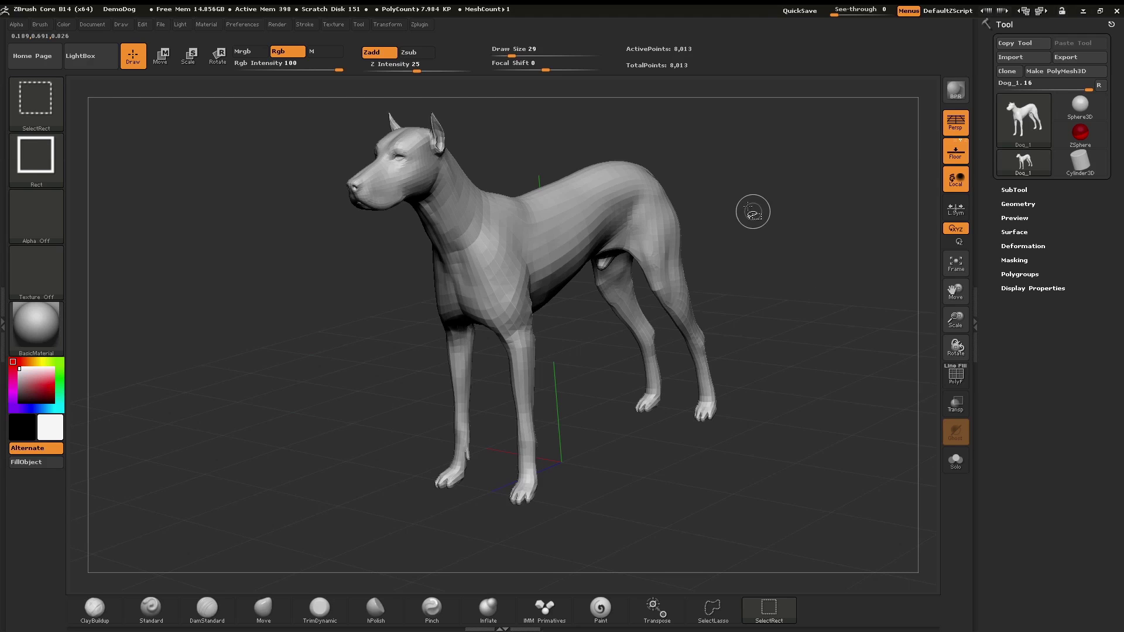
{"action": "left_click_drag", "start_coordinate": [723, 155], "coordinate": [858, 272], "text": "ctrl+shift"}
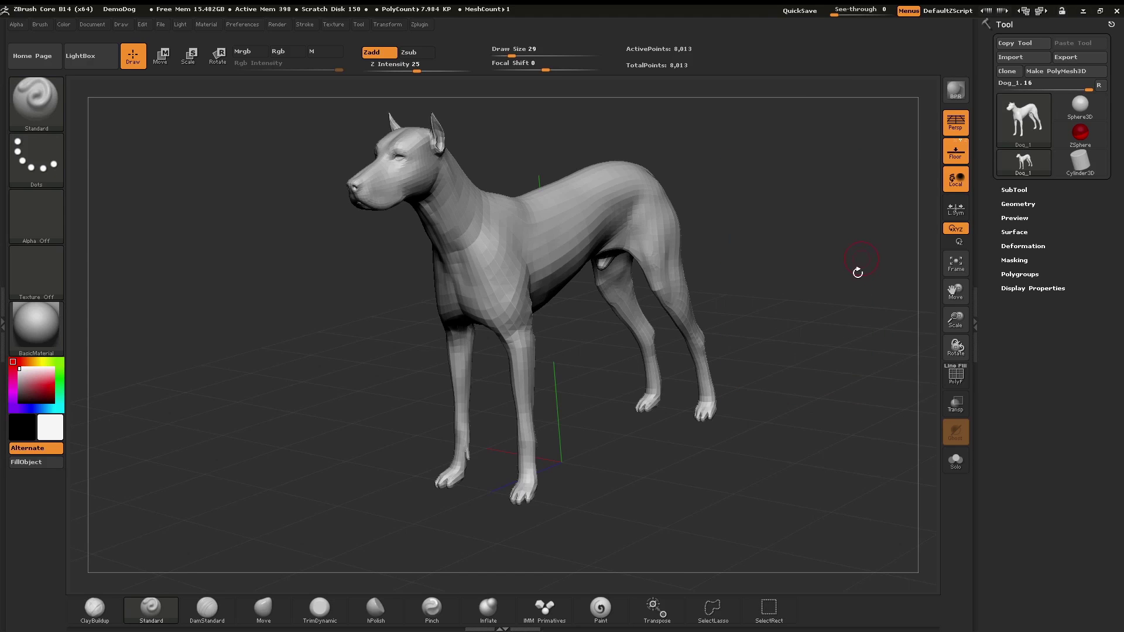
Step: Choose the SelectLasso brush and lasso around the dog's head and neck to hide the rest of the body
{"action": "key", "text": "ctrl+shift"}
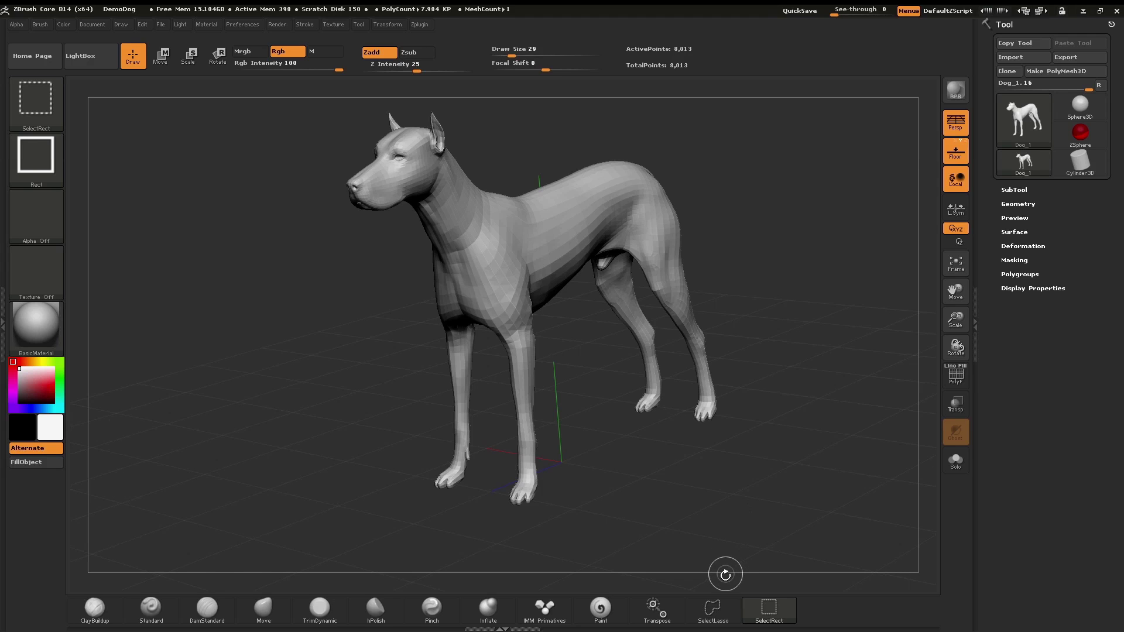
{"action": "left_click", "coordinate": [717, 611]}
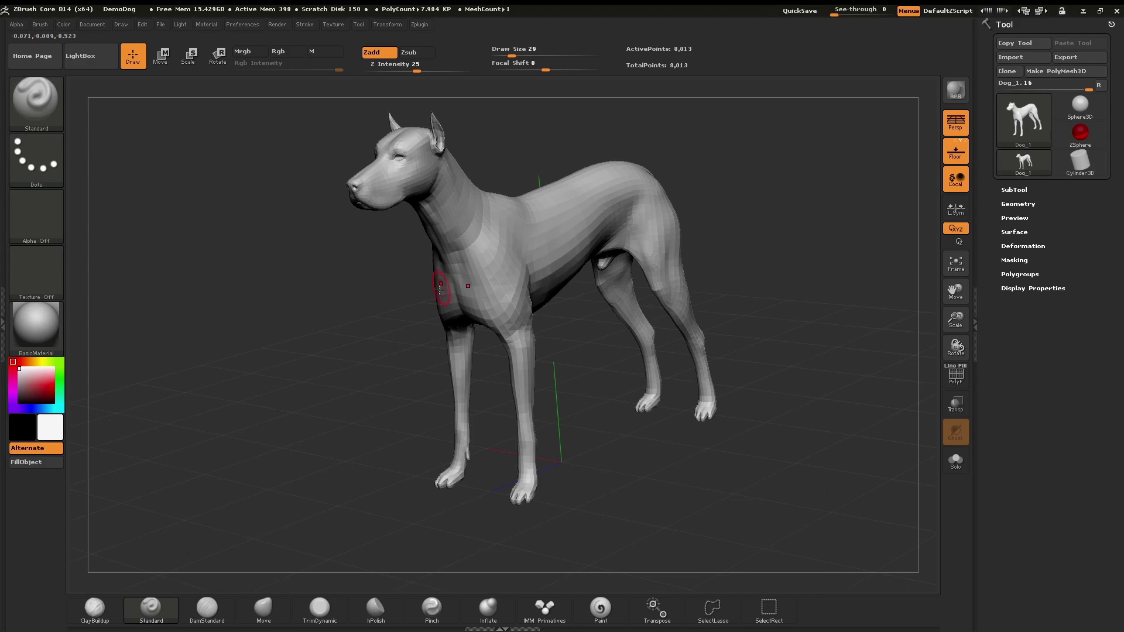
{"action": "right_click_drag", "start_coordinate": [678, 252], "coordinate": [694, 271], "text": "alt"}
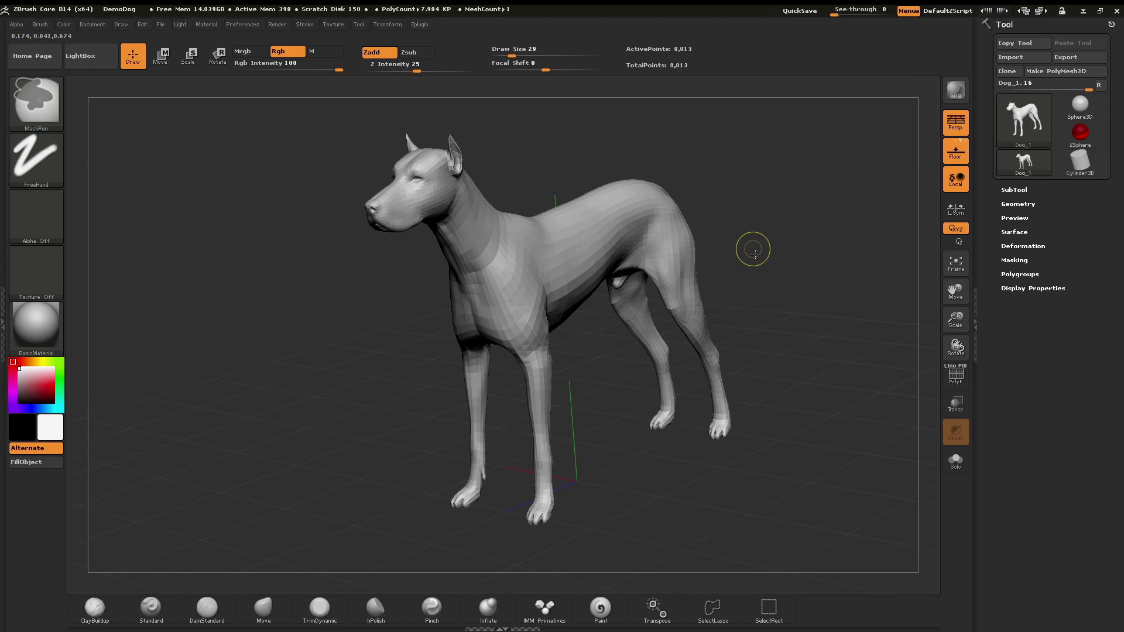
{"action": "right_click_drag", "start_coordinate": [753, 246], "coordinate": [755, 255], "text": "ctrl"}
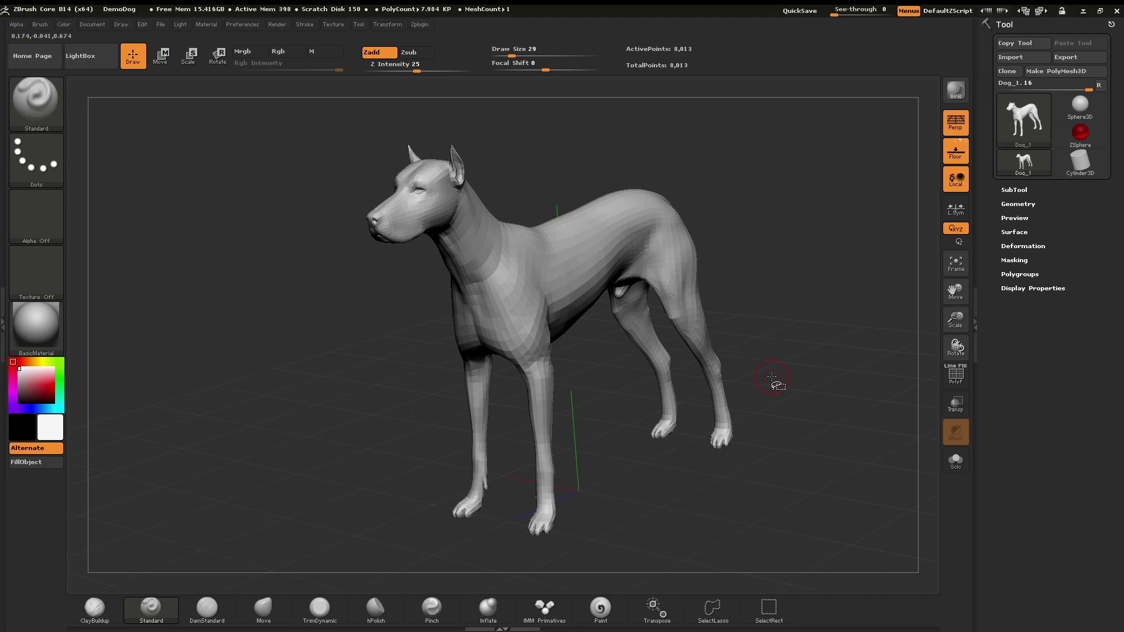
{"action": "key", "text": "ctrl+shift"}
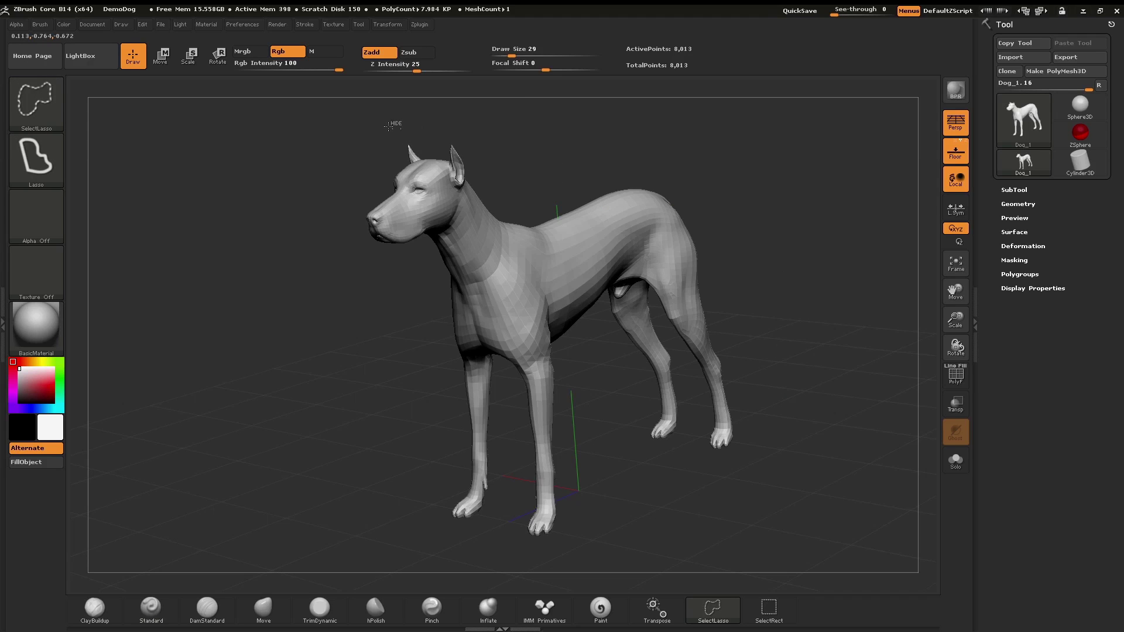
{"action": "mouse_move", "coordinate": [398, 123]}
{"action": "left_mouse_down", "text": "ctrl+shift"}
{"action": "mouse_move", "coordinate": [327, 209]}
{"action": "mouse_move", "coordinate": [357, 282]}
{"action": "mouse_move", "coordinate": [413, 286]}
{"action": "mouse_move", "coordinate": [467, 255]}
{"action": "mouse_move", "coordinate": [528, 188]}
{"action": "mouse_move", "coordinate": [510, 141]}
{"action": "mouse_move", "coordinate": [466, 112]}
{"action": "left_mouse_up", "text": "ctrl+shift"}
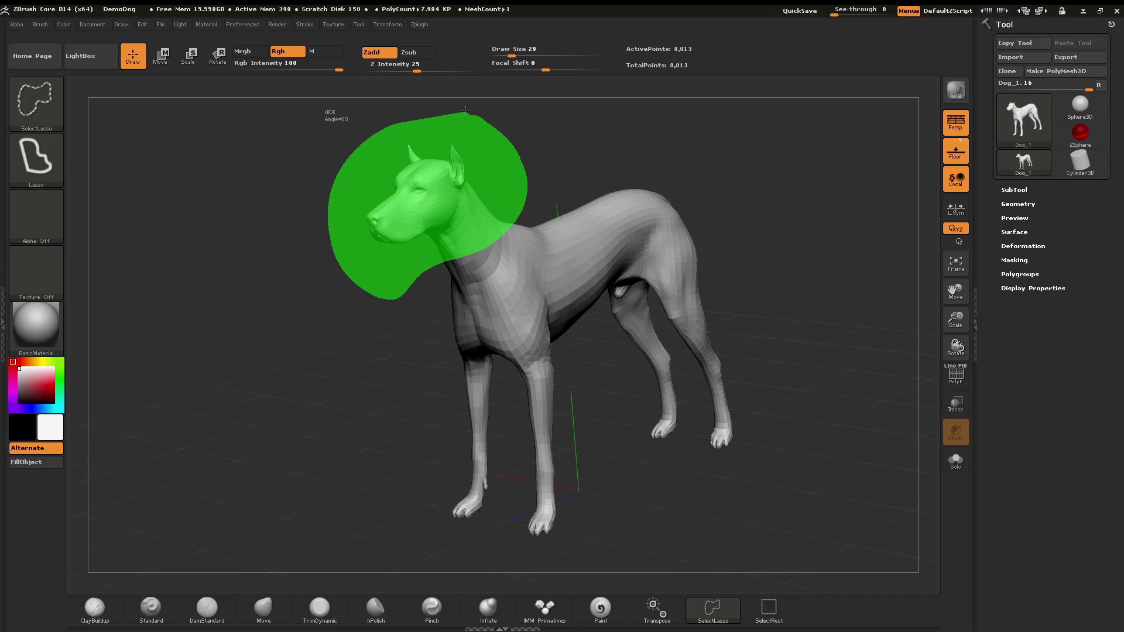
{"action": "left_click_drag", "start_coordinate": [465, 111], "coordinate": [415, 102], "text": "ctrl+shift"}
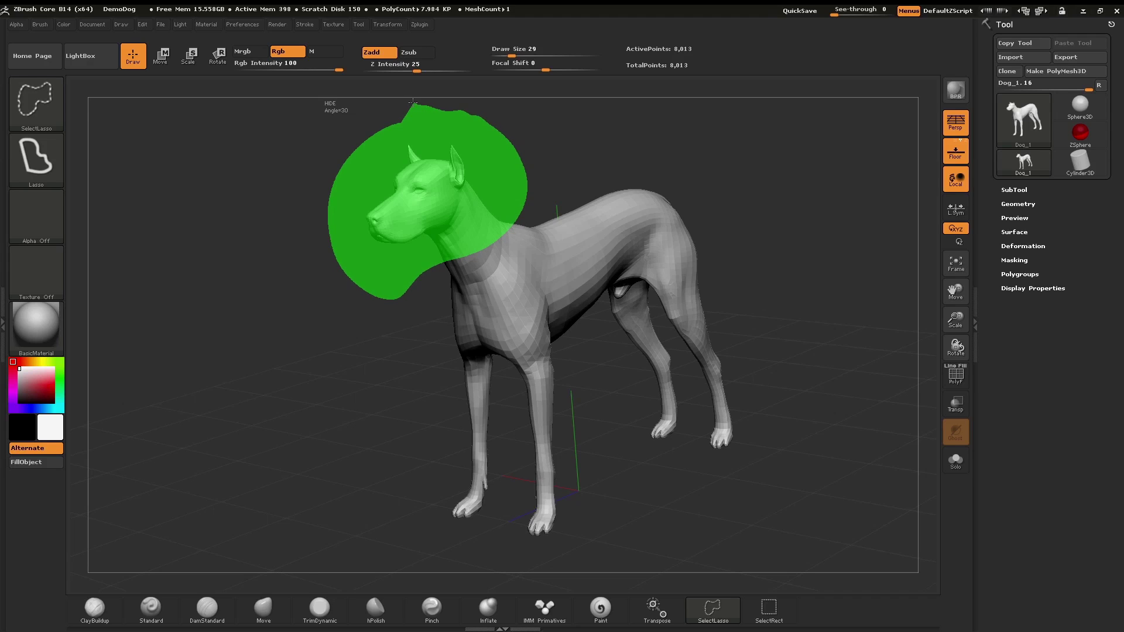
{"action": "left_click_drag", "start_coordinate": [412, 102], "coordinate": [412, 104], "text": "ctrl+shift"}
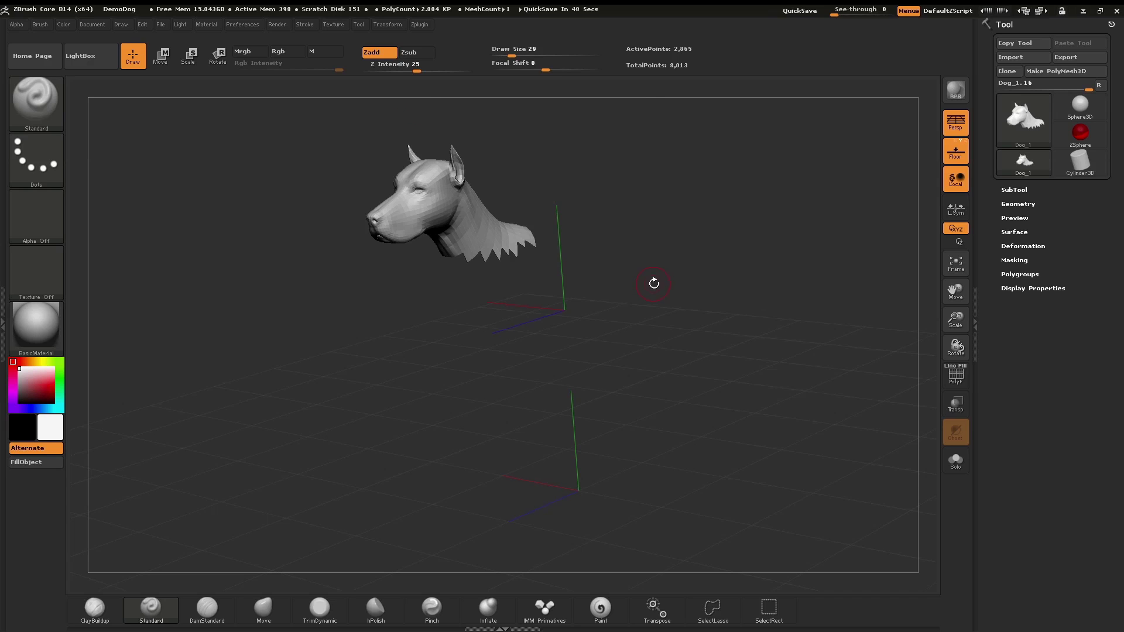
Step: Inspect the isolated head up close and unhide the whole dog model
{"action": "right_click_drag", "start_coordinate": [444, 207], "coordinate": [486, 250], "text": "alt"}
{"action": "mouse_move", "coordinate": [487, 250]}
{"action": "right_mouse_down", "text": "ctrl"}
{"action": "mouse_move", "coordinate": [521, 271]}
{"action": "mouse_move", "coordinate": [564, 258]}
{"action": "mouse_move", "coordinate": [520, 258]}
{"action": "mouse_move", "coordinate": [523, 296]}
{"action": "mouse_move", "coordinate": [516, 271]}
{"action": "right_mouse_up", "text": "ctrl"}
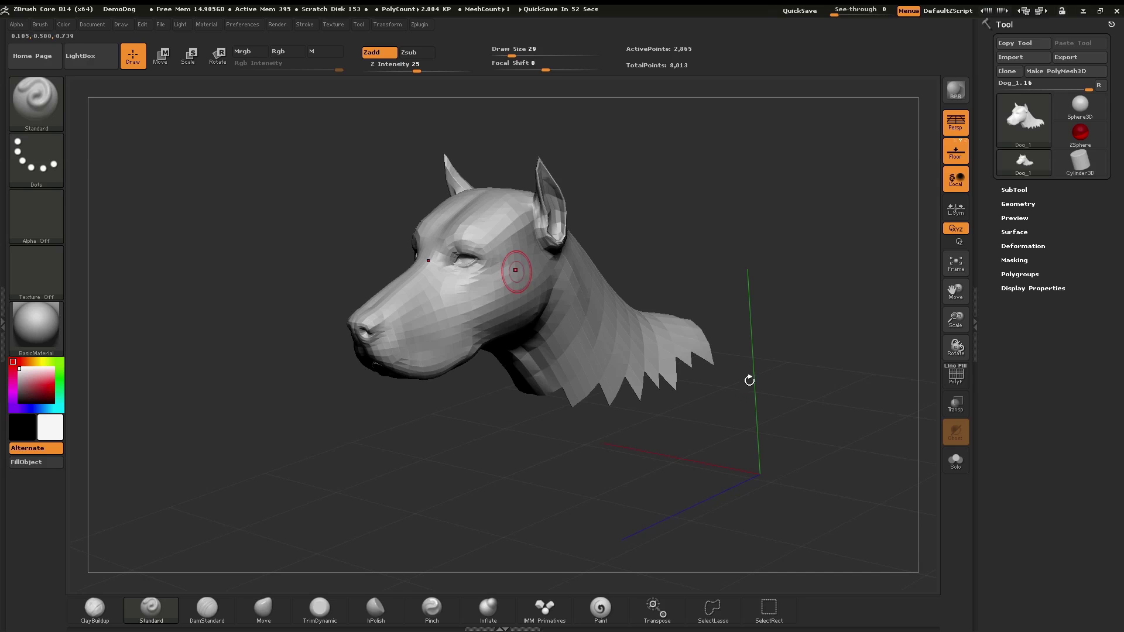
{"action": "right_click_drag", "start_coordinate": [697, 376], "coordinate": [658, 375], "text": "ctrl"}
{"action": "right_click_drag", "start_coordinate": [657, 375], "coordinate": [526, 288], "text": "alt"}
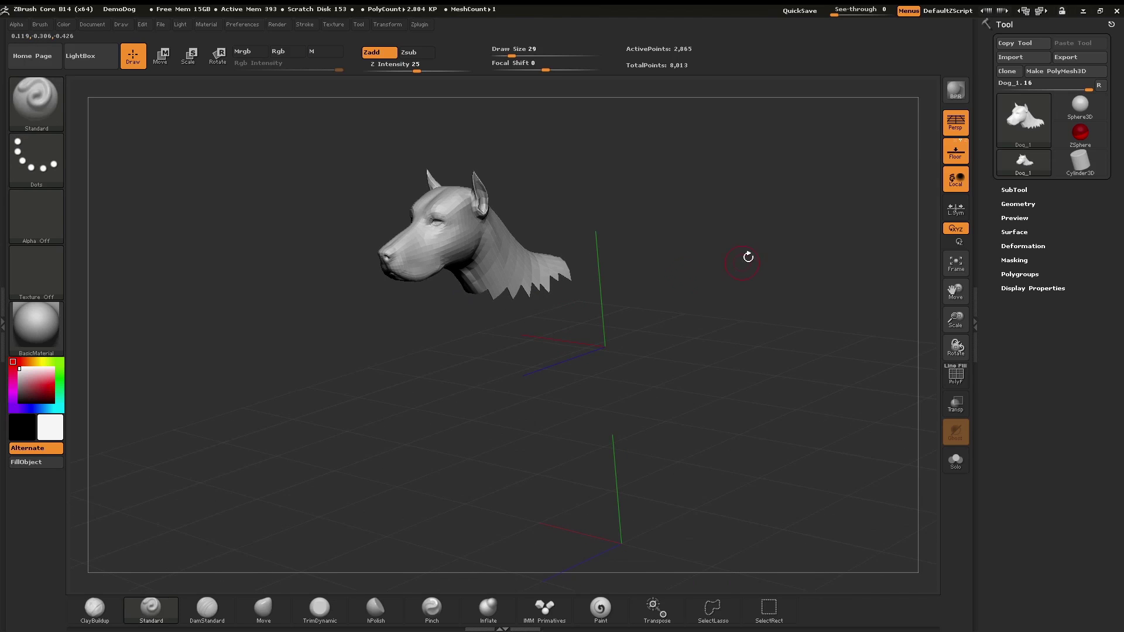
{"action": "left_click", "coordinate": [750, 256], "text": "ctrl+shift"}
{"action": "mouse_move", "coordinate": [752, 256]}
{"action": "right_mouse_down", "text": "ctrl"}
{"action": "mouse_move", "coordinate": [710, 233]}
{"action": "mouse_move", "coordinate": [717, 250]}
{"action": "mouse_move", "coordinate": [715, 221]}
{"action": "mouse_move", "coordinate": [732, 246]}
{"action": "right_mouse_up", "text": "ctrl"}
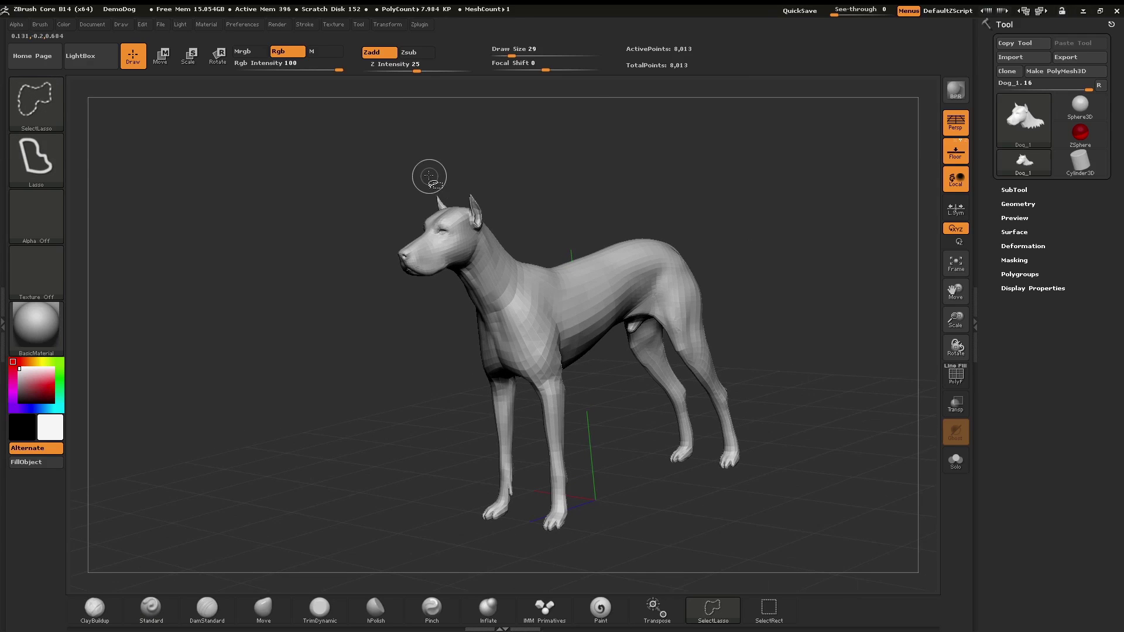
Step: Isolate the dog's head and upper neck again with a lasso selection, hiding everything else
{"action": "mouse_move", "coordinate": [424, 174]}
{"action": "left_mouse_down", "text": "ctrl+shift"}
{"action": "mouse_move", "coordinate": [394, 186]}
{"action": "mouse_move", "coordinate": [358, 258]}
{"action": "mouse_move", "coordinate": [391, 317]}
{"action": "mouse_move", "coordinate": [453, 331]}
{"action": "mouse_move", "coordinate": [506, 257]}
{"action": "mouse_move", "coordinate": [551, 232]}
{"action": "mouse_move", "coordinate": [552, 217]}
{"action": "mouse_move", "coordinate": [540, 169]}
{"action": "mouse_move", "coordinate": [504, 140]}
{"action": "mouse_move", "coordinate": [482, 136]}
{"action": "mouse_move", "coordinate": [441, 164]}
{"action": "left_mouse_up", "text": "ctrl+shift"}
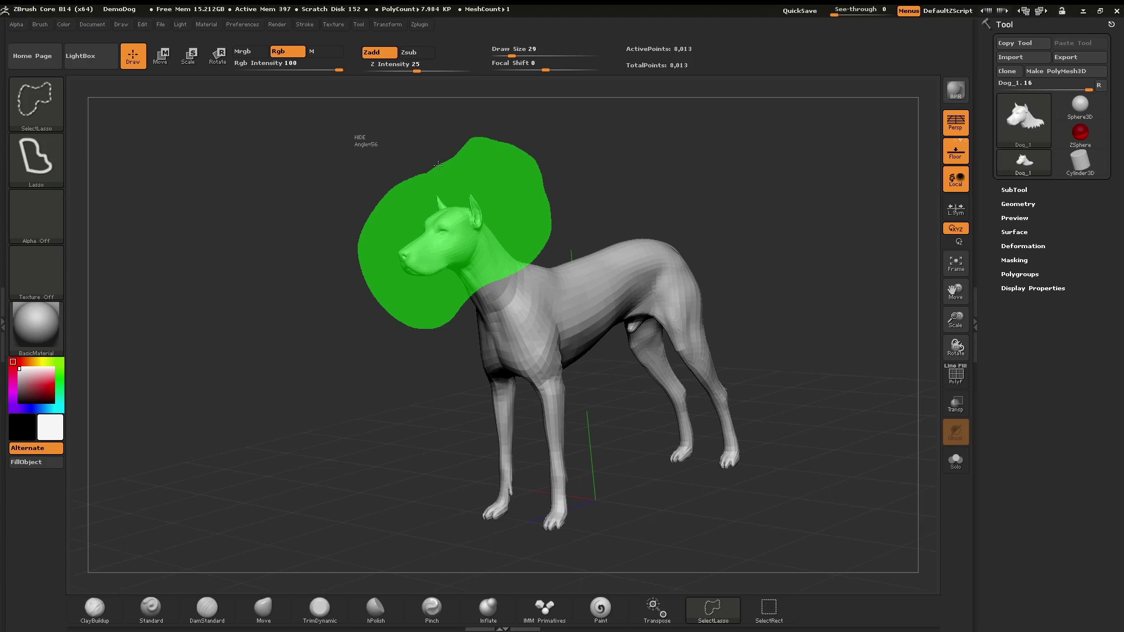
{"action": "left_click_drag", "start_coordinate": [438, 165], "coordinate": [438, 165], "text": "ctrl+shift"}
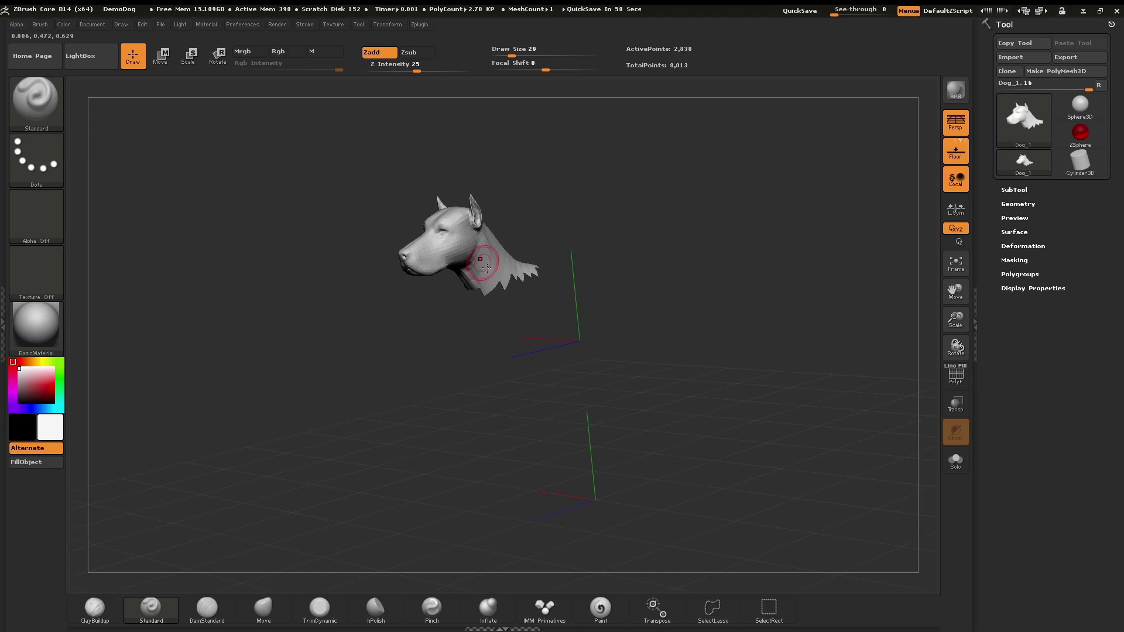
{"action": "mouse_move", "coordinate": [484, 263]}
{"action": "right_mouse_down"}
{"action": "mouse_move", "coordinate": [532, 254]}
{"action": "mouse_move", "coordinate": [486, 268]}
{"action": "right_mouse_up"}
{"action": "mouse_move", "coordinate": [486, 267]}
{"action": "left_mouse_down"}
{"action": "mouse_move", "coordinate": [526, 269]}
{"action": "mouse_move", "coordinate": [489, 272]}
{"action": "left_mouse_up"}
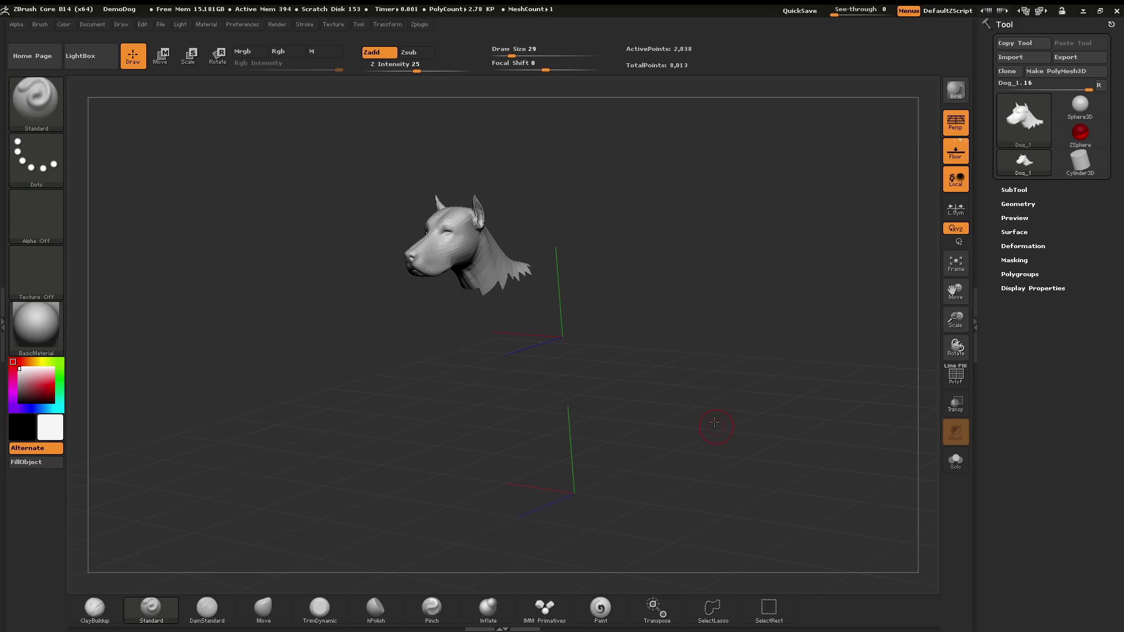
{"action": "left_click_drag", "start_coordinate": [714, 409], "coordinate": [715, 371]}
Step: Unhide the rest of the dog and undo that visibility change
{"action": "key", "text": "ctrl+shift"}
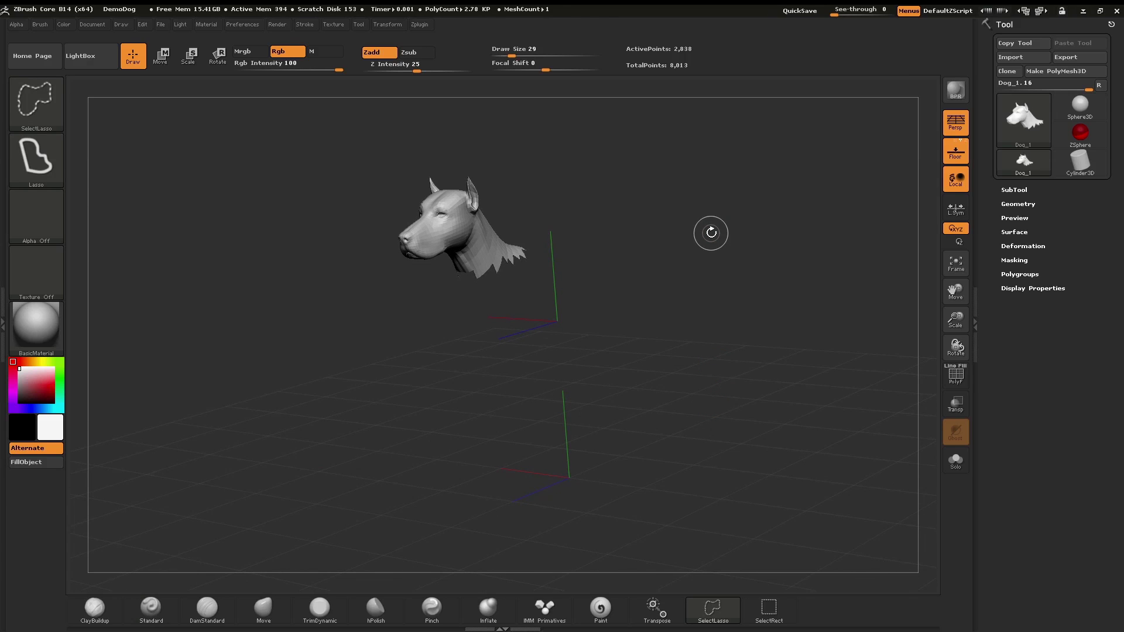
{"action": "left_click", "coordinate": [700, 169], "text": "ctrl+shift"}
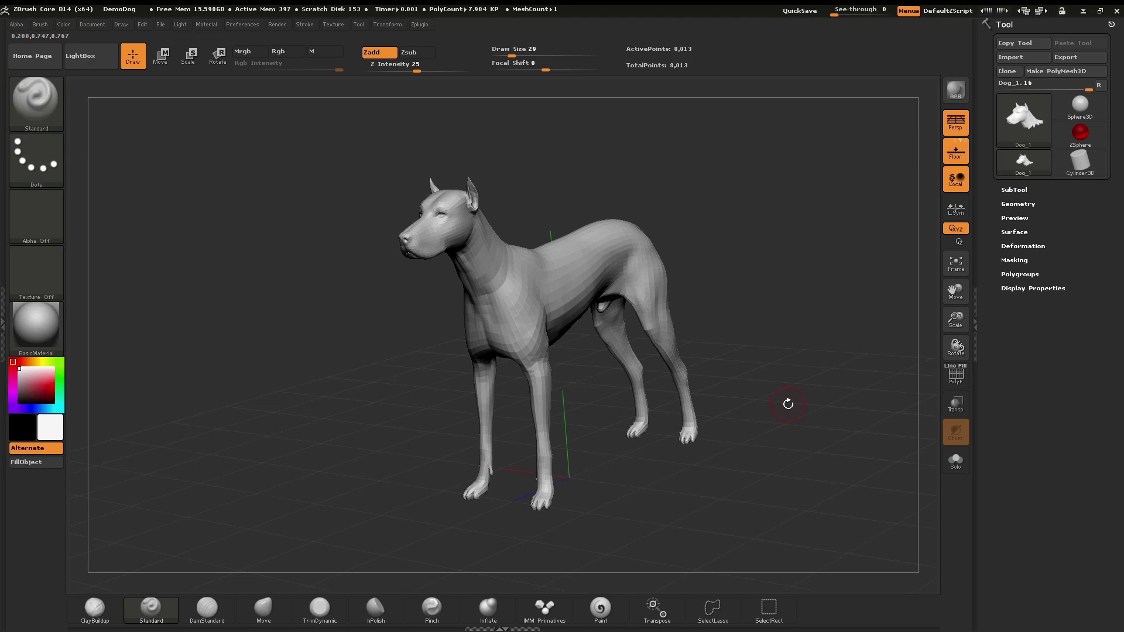
{"action": "key", "text": "ctrl"}
{"action": "key", "text": "ctrl+z"}
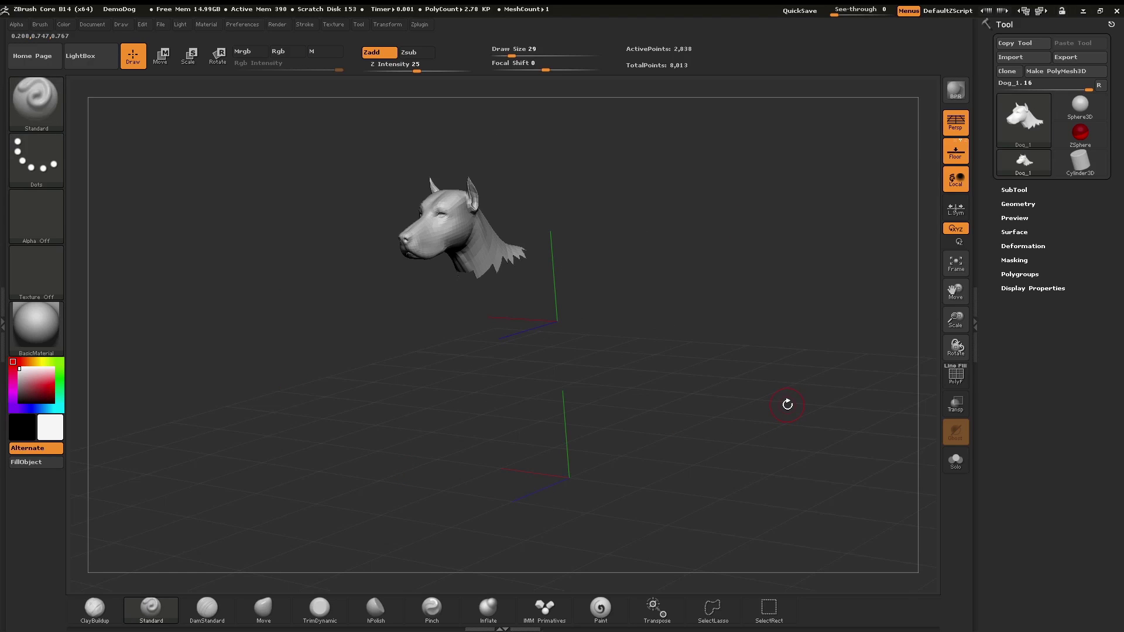
Step: Reveal all hidden parts of the dog model with the selection brush
{"action": "key", "text": "ctrl+shift"}
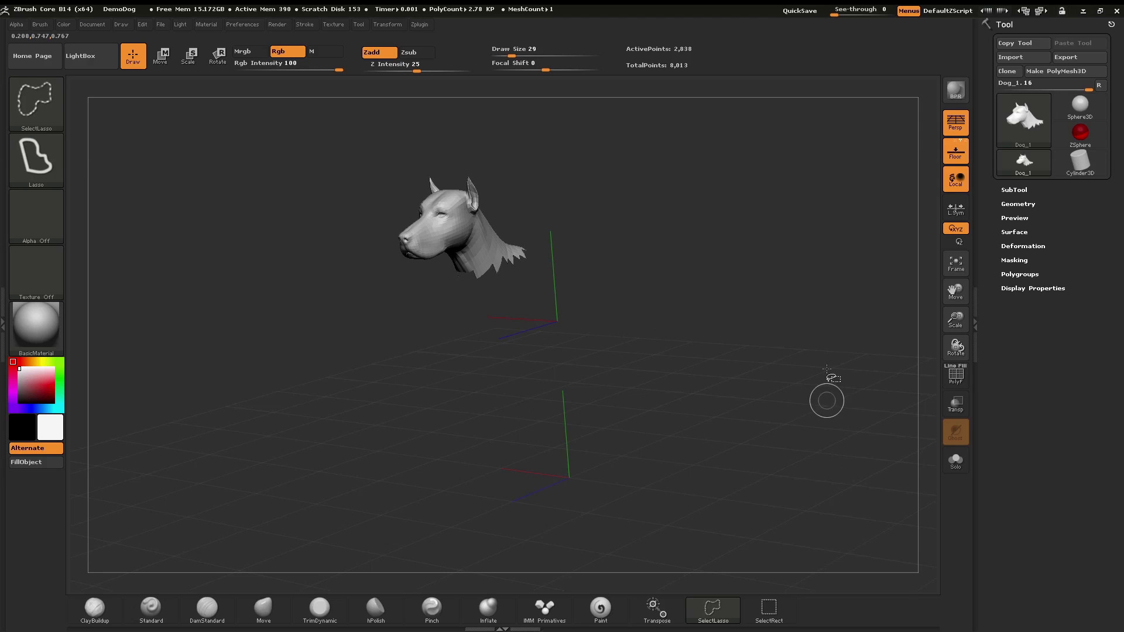
{"action": "left_click", "coordinate": [844, 262], "text": "ctrl+shift"}
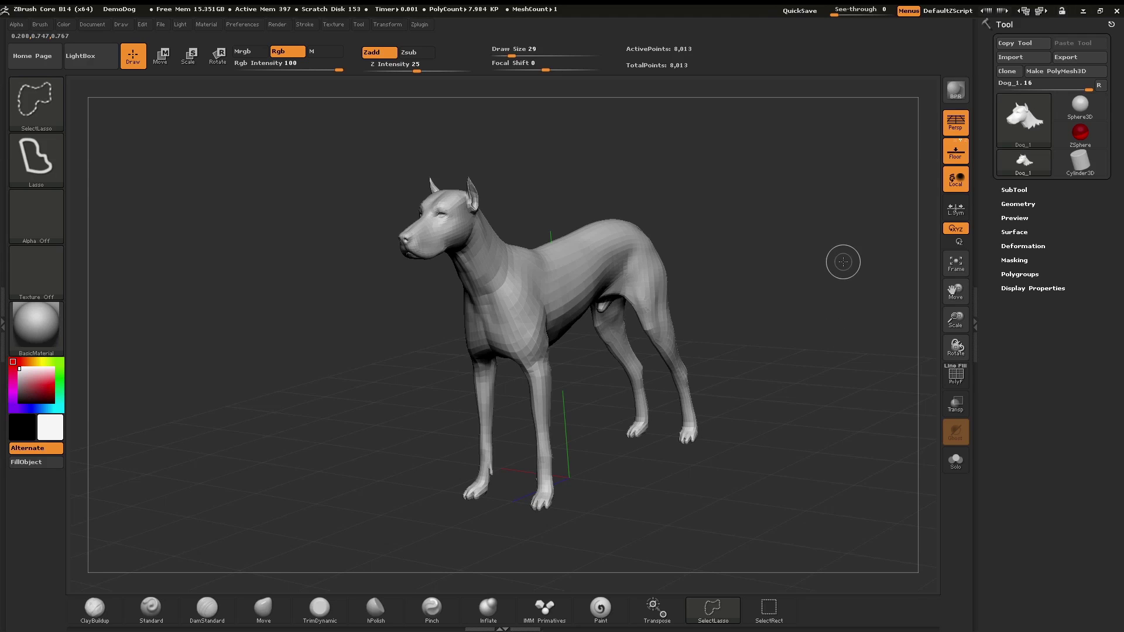
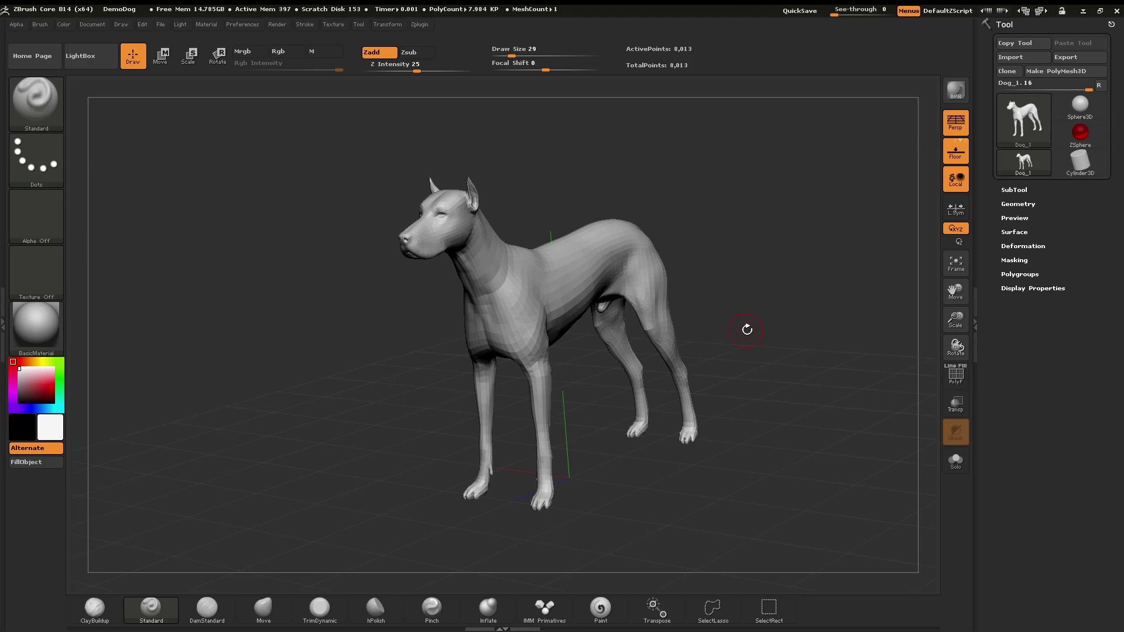
Step: Isolate everything above the dog's lower shins with a lasso selection from the front view
{"action": "left_click_drag", "start_coordinate": [745, 326], "coordinate": [797, 312], "text": "shift"}
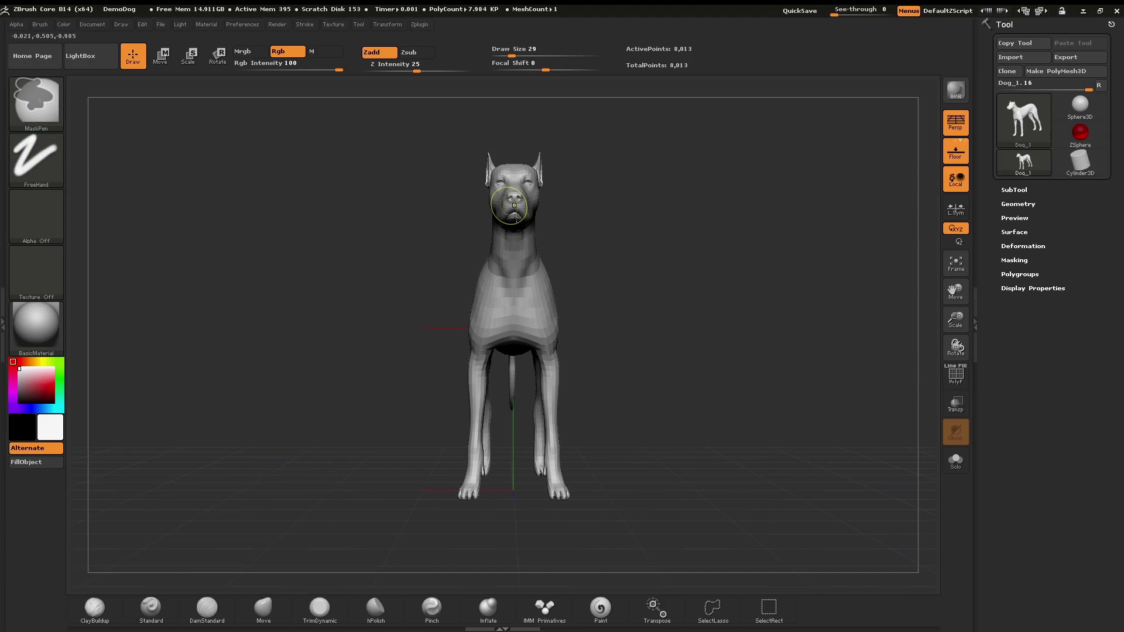
{"action": "right_click_drag", "start_coordinate": [636, 274], "coordinate": [647, 247], "text": "ctrl"}
{"action": "left_click_drag", "start_coordinate": [647, 247], "coordinate": [646, 266], "text": "alt"}
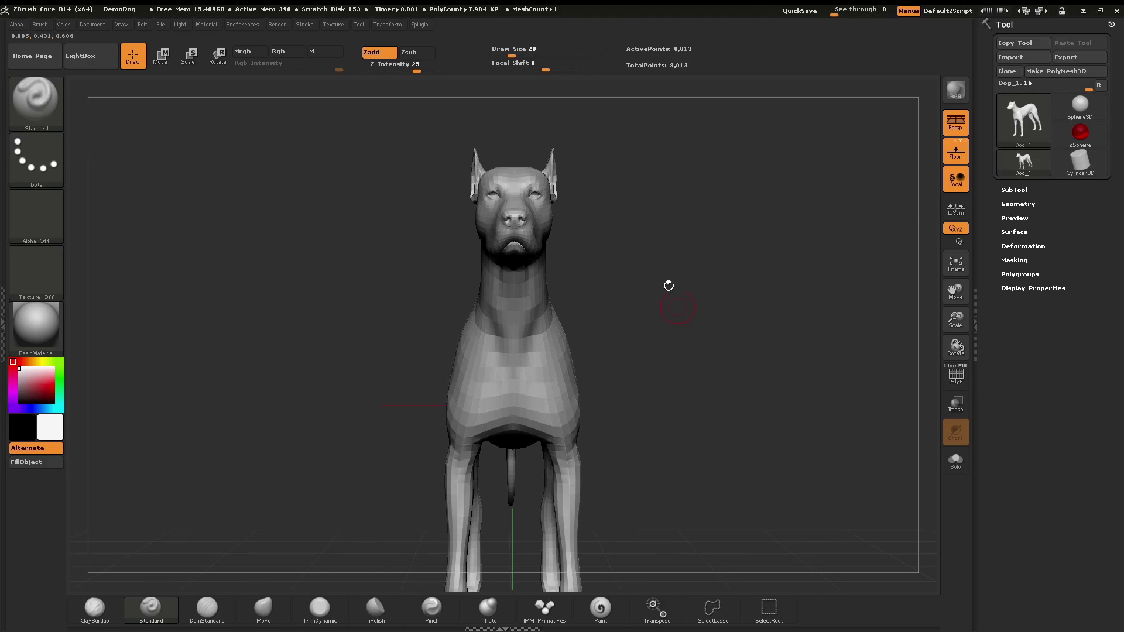
{"action": "key", "text": "ctrl+shift"}
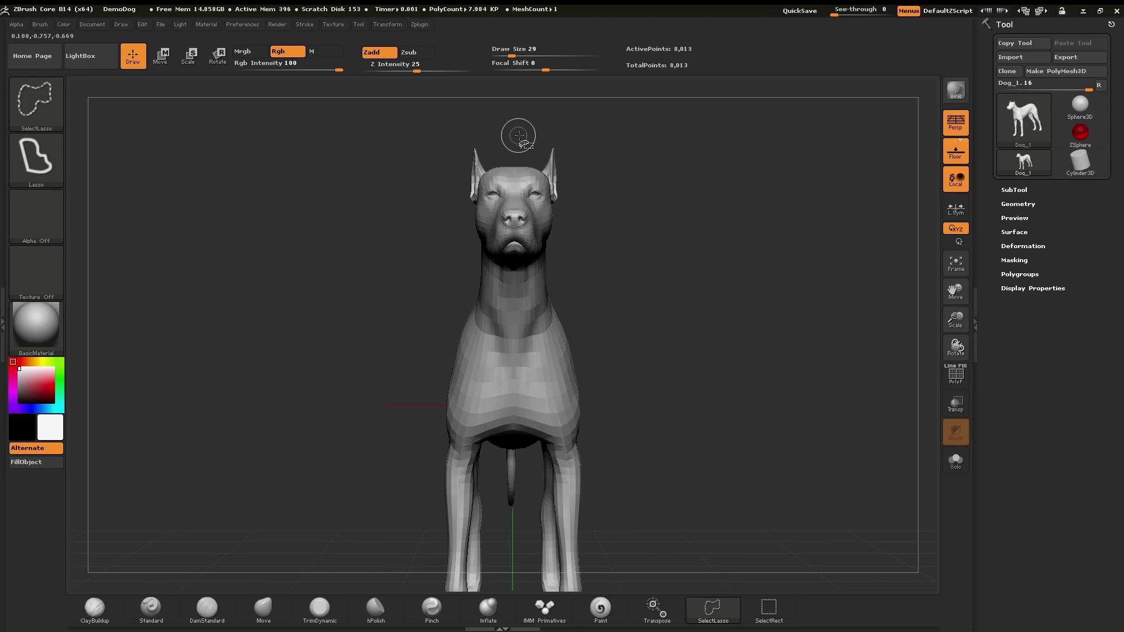
{"action": "mouse_move", "coordinate": [515, 129]}
{"action": "left_mouse_down", "text": "ctrl+shift"}
{"action": "mouse_move", "coordinate": [369, 477]}
{"action": "mouse_move", "coordinate": [539, 553]}
{"action": "mouse_move", "coordinate": [698, 463]}
{"action": "mouse_move", "coordinate": [714, 231]}
{"action": "mouse_move", "coordinate": [658, 122]}
{"action": "left_mouse_up", "text": "ctrl+shift"}
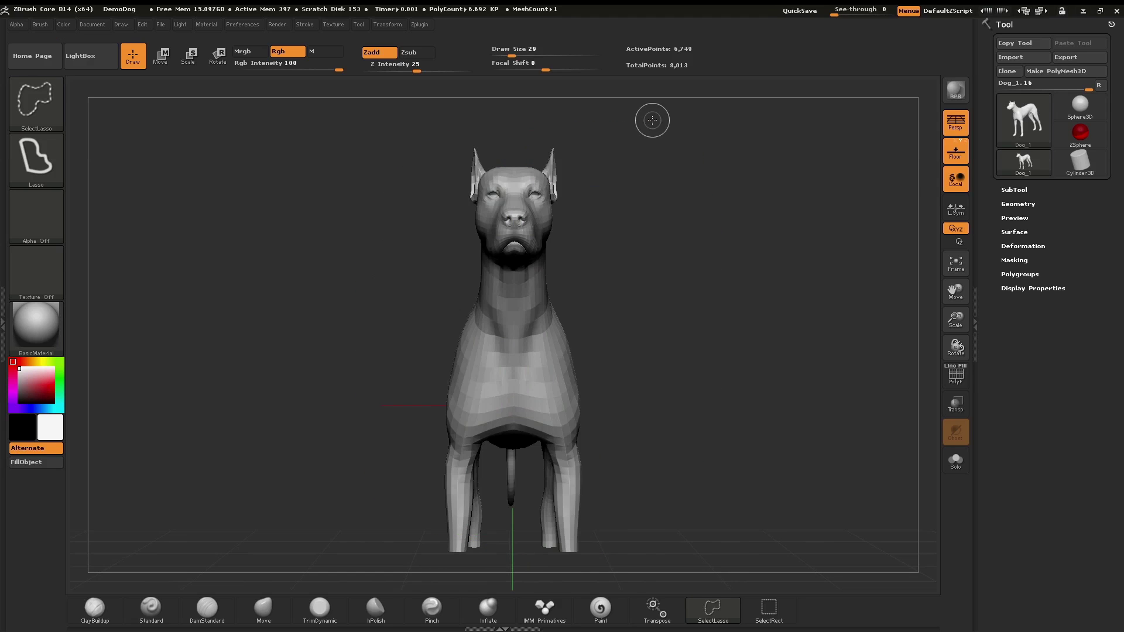
Step: Inspect the cut-off legs from several angles and unhide the whole dog model
{"action": "right_click_drag", "start_coordinate": [726, 432], "coordinate": [748, 400], "text": "ctrl"}
{"action": "left_click_drag", "start_coordinate": [747, 401], "coordinate": [624, 431]}
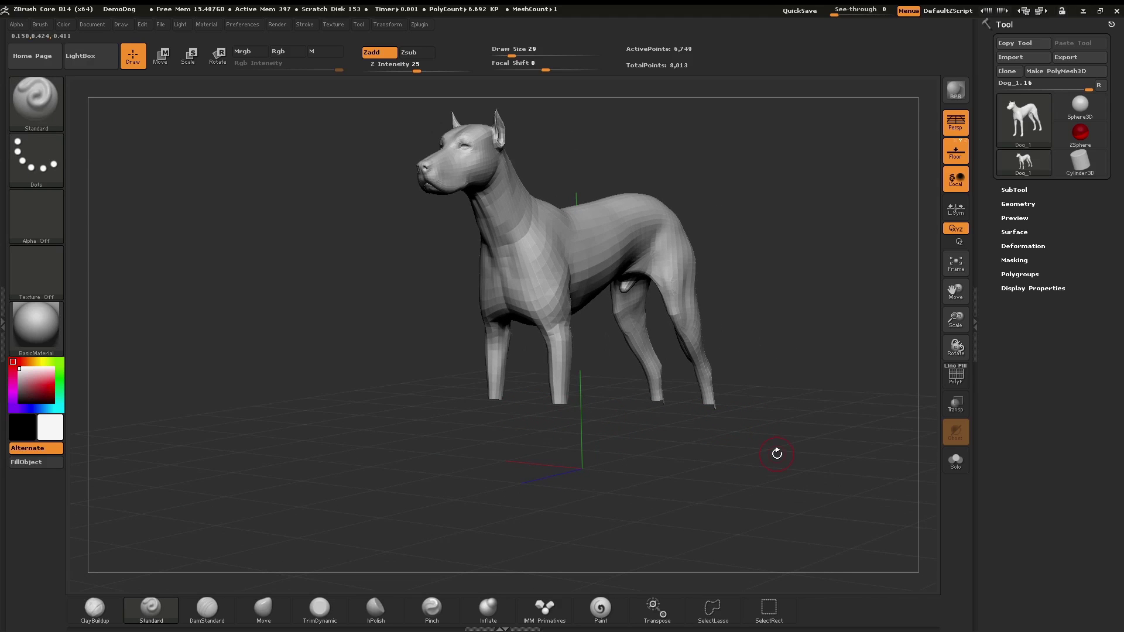
{"action": "left_click_drag", "start_coordinate": [778, 358], "coordinate": [758, 375], "text": "alt"}
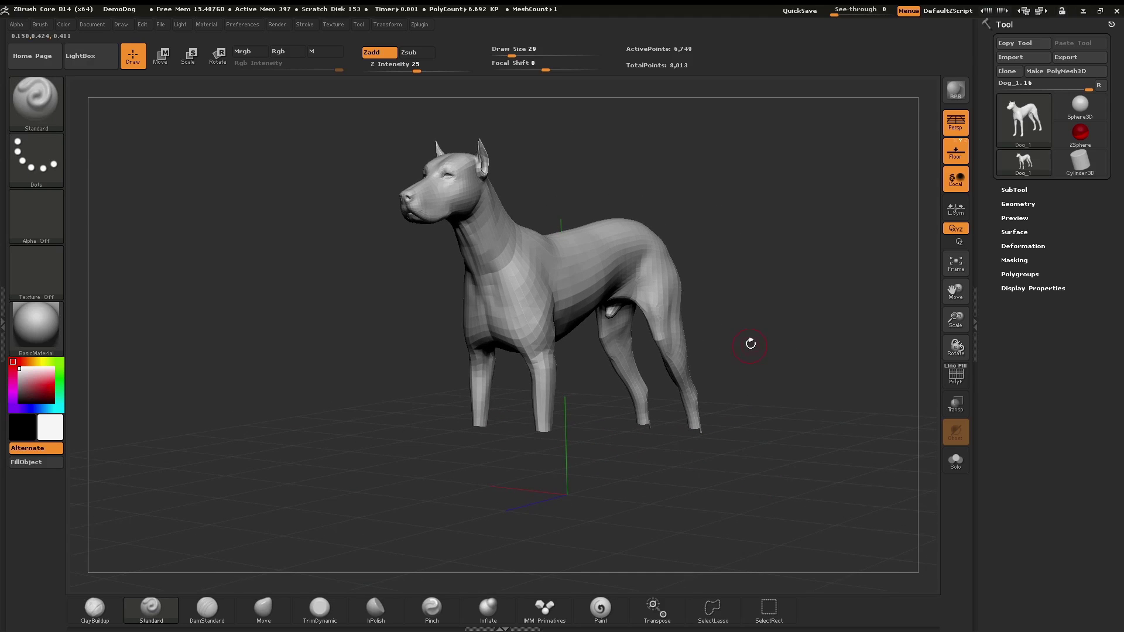
{"action": "right_click_drag", "start_coordinate": [736, 318], "coordinate": [725, 339], "text": "alt"}
{"action": "right_click_drag", "start_coordinate": [725, 338], "coordinate": [750, 323], "text": "ctrl"}
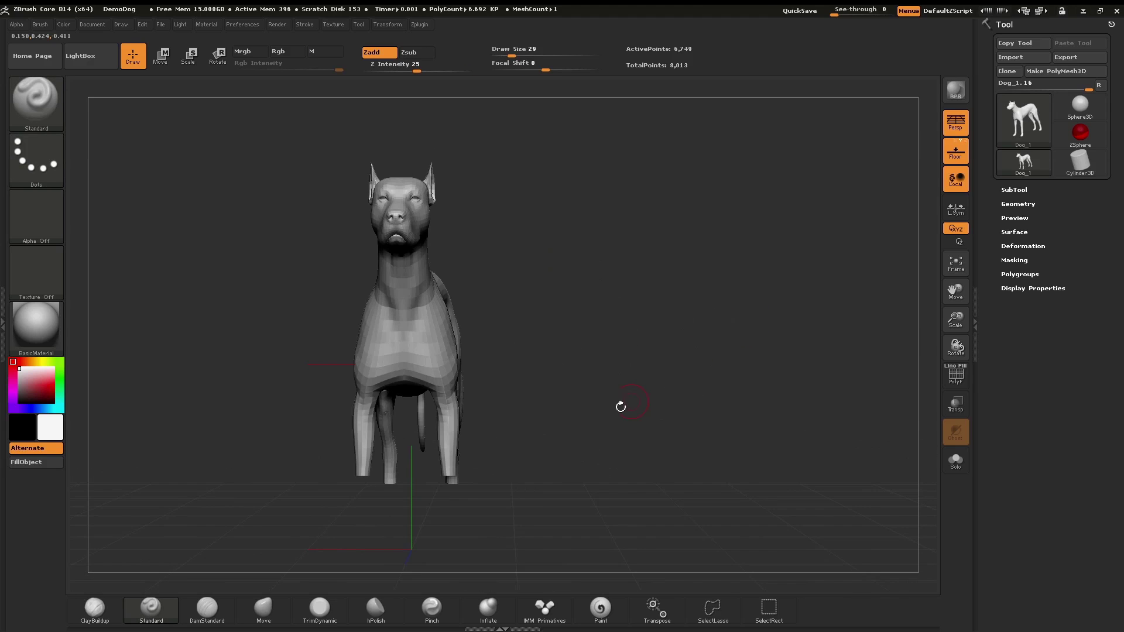
{"action": "left_click_drag", "start_coordinate": [620, 406], "coordinate": [716, 367], "text": "alt"}
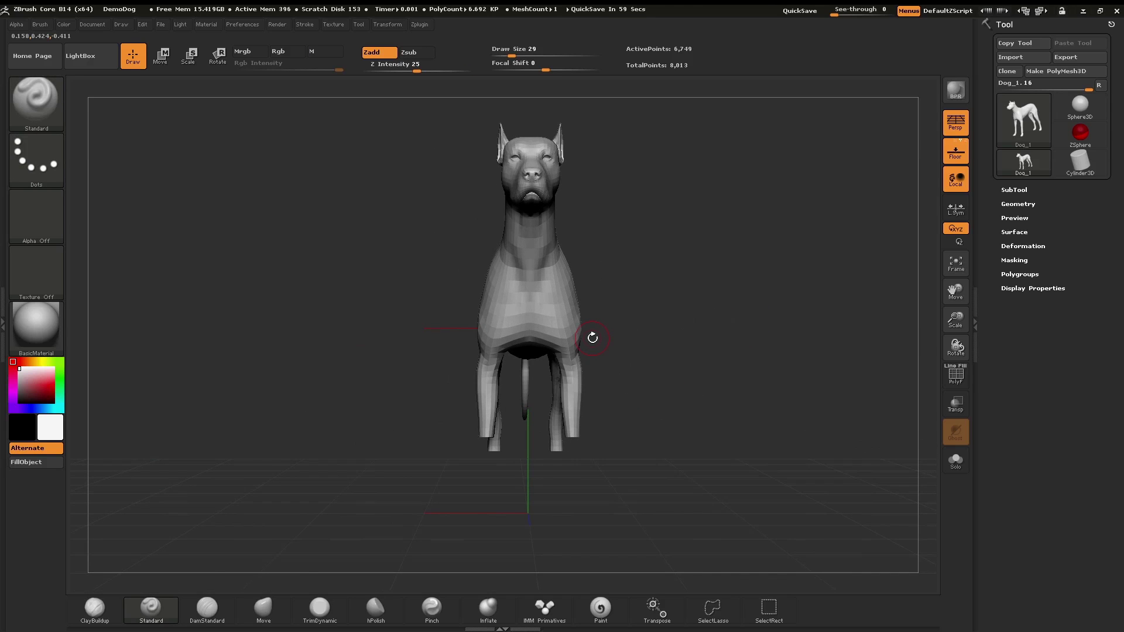
{"action": "left_click_drag", "start_coordinate": [749, 313], "coordinate": [735, 344], "text": "alt"}
{"action": "left_click", "coordinate": [731, 348], "text": "ctrl+shift"}
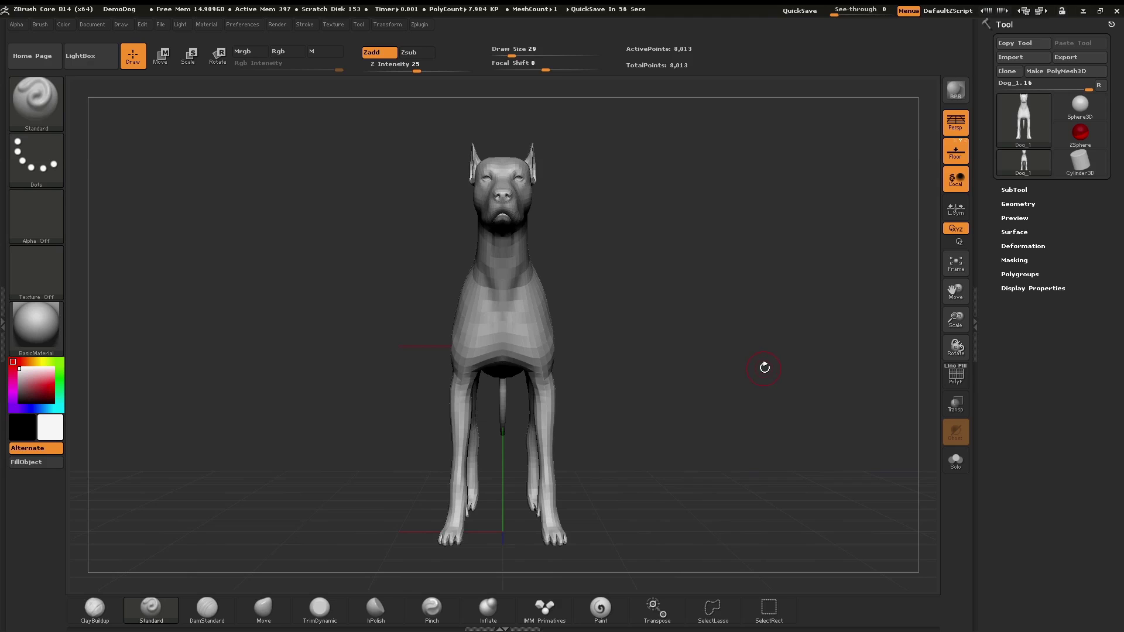
Step: Isolate the dog's front legs with a lasso selection from the side view, then unhide the whole model
{"action": "left_click_drag", "start_coordinate": [762, 366], "coordinate": [608, 458]}
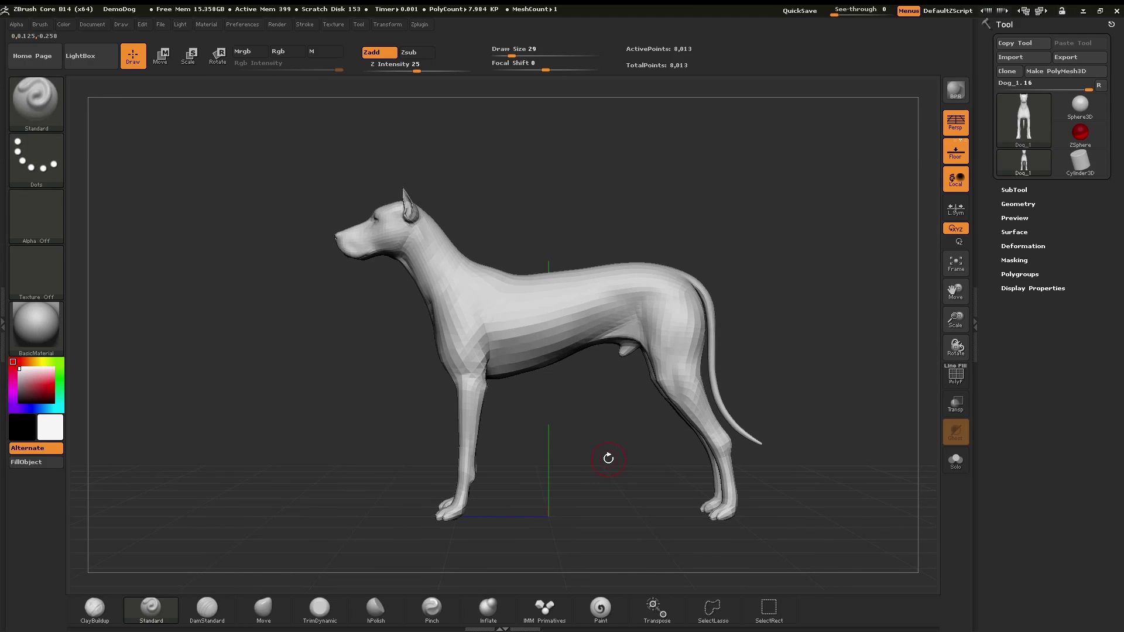
{"action": "left_click_drag", "start_coordinate": [790, 401], "coordinate": [796, 376], "text": "alt"}
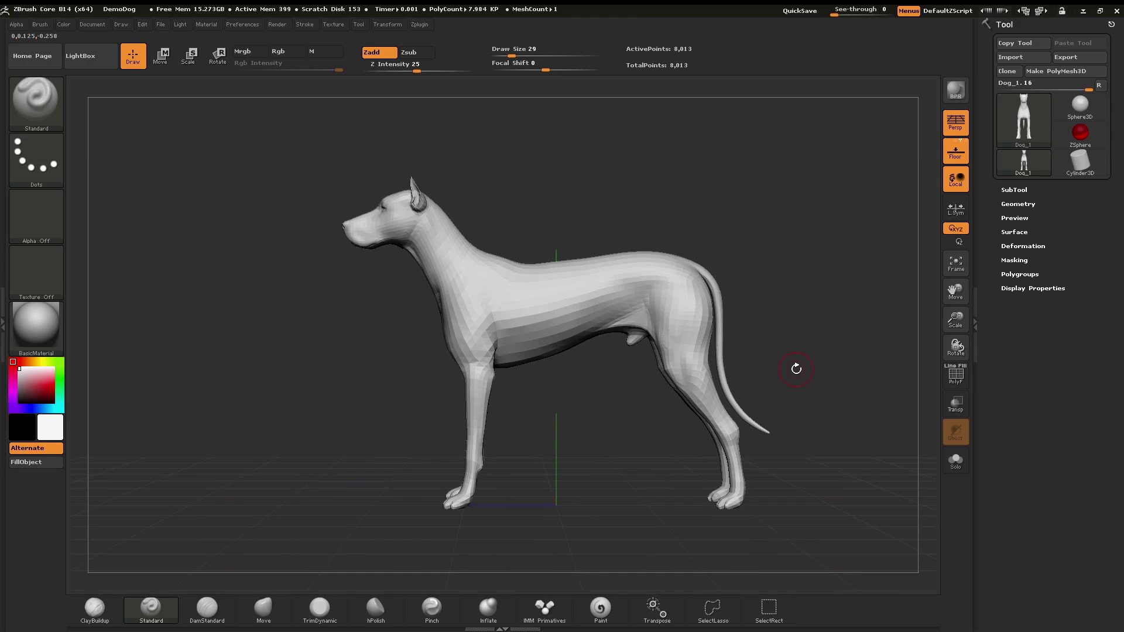
{"action": "key", "text": "ctrl+shift"}
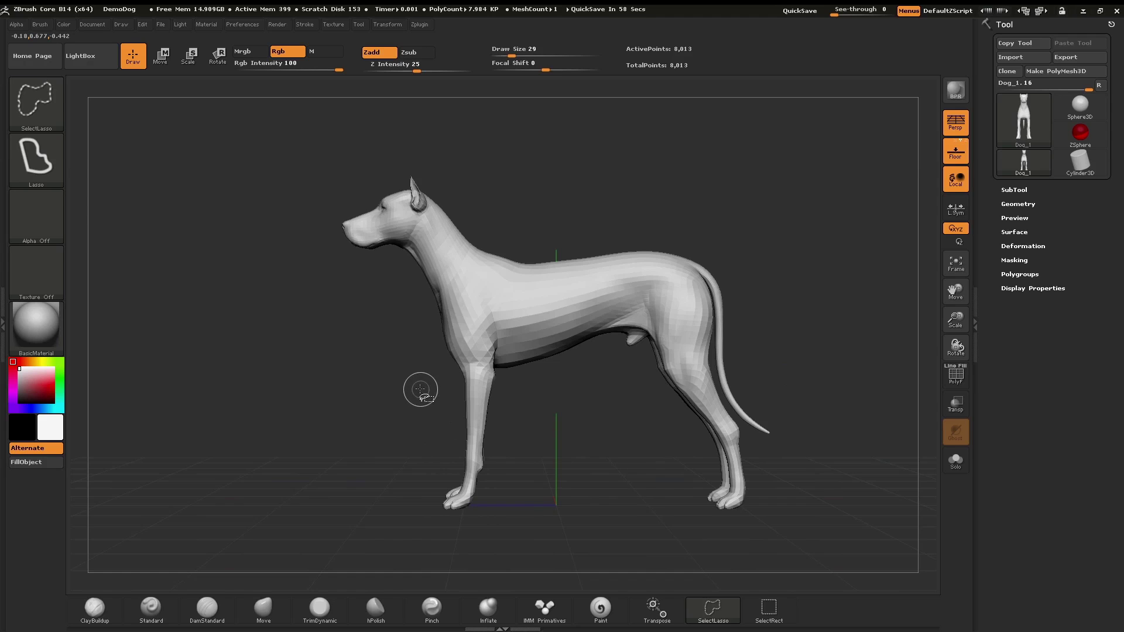
{"action": "mouse_move", "coordinate": [417, 390]}
{"action": "left_mouse_down", "text": "ctrl+shift"}
{"action": "mouse_move", "coordinate": [446, 552]}
{"action": "mouse_move", "coordinate": [528, 436]}
{"action": "mouse_move", "coordinate": [486, 382]}
{"action": "mouse_move", "coordinate": [418, 382]}
{"action": "left_mouse_up", "text": "ctrl+shift"}
{"action": "mouse_move", "coordinate": [527, 448]}
{"action": "left_mouse_down"}
{"action": "mouse_move", "coordinate": [606, 480]}
{"action": "mouse_move", "coordinate": [710, 442]}
{"action": "left_mouse_up"}
{"action": "key", "text": "ctrl"}
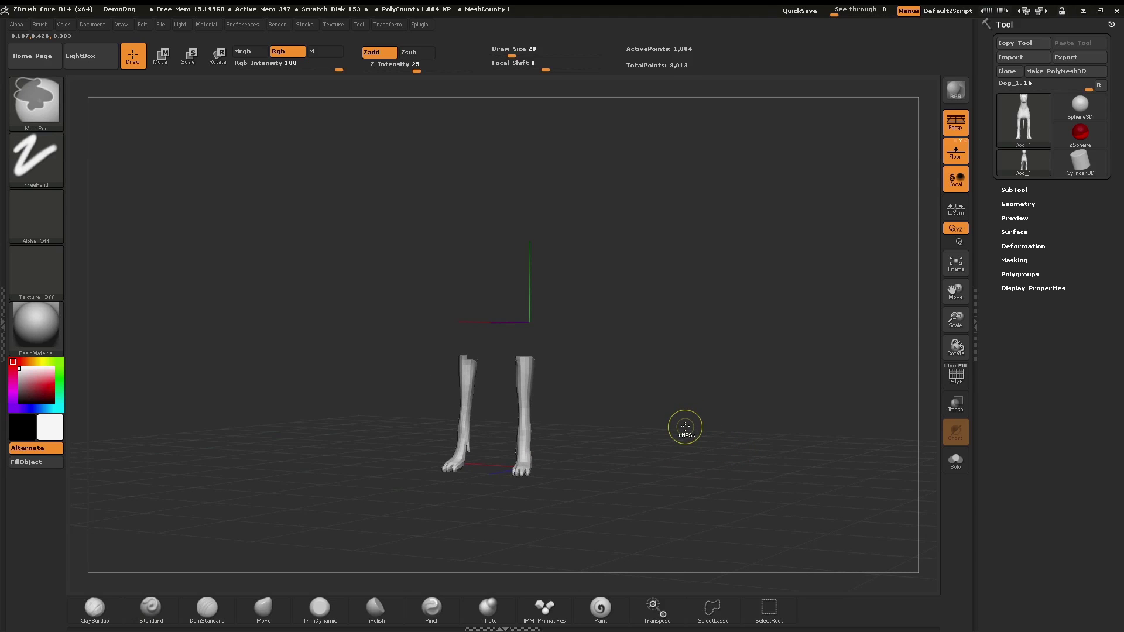
{"action": "left_click", "coordinate": [685, 428], "text": "ctrl+shift"}
{"action": "mouse_move", "coordinate": [685, 430]}
{"action": "left_mouse_down", "text": "shift"}
{"action": "mouse_move", "coordinate": [663, 439]}
{"action": "mouse_move", "coordinate": [665, 485]}
{"action": "left_mouse_up", "text": "shift"}
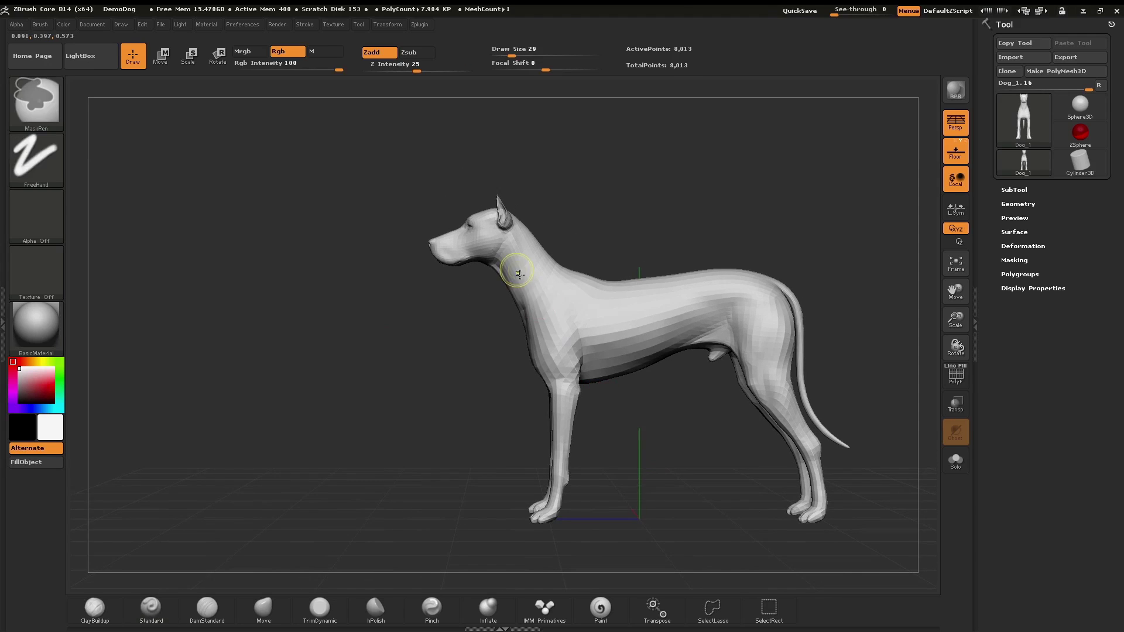
Step: Isolate the dog's head with a lasso selection and unhide the rest of the model
{"action": "right_click_drag", "start_coordinate": [518, 273], "coordinate": [549, 256], "text": "ctrl"}
{"action": "mouse_move", "coordinate": [458, 119]}
{"action": "left_mouse_down", "text": "ctrl+shift"}
{"action": "mouse_move", "coordinate": [335, 226]}
{"action": "mouse_move", "coordinate": [479, 308]}
{"action": "mouse_move", "coordinate": [529, 234]}
{"action": "mouse_move", "coordinate": [477, 112]}
{"action": "left_mouse_up", "text": "ctrl+shift"}
{"action": "mouse_move", "coordinate": [678, 347]}
{"action": "left_mouse_down"}
{"action": "mouse_move", "coordinate": [692, 359]}
{"action": "mouse_move", "coordinate": [756, 352]}
{"action": "mouse_move", "coordinate": [727, 344]}
{"action": "mouse_move", "coordinate": [723, 416]}
{"action": "mouse_move", "coordinate": [675, 403]}
{"action": "mouse_move", "coordinate": [633, 338]}
{"action": "left_mouse_up"}
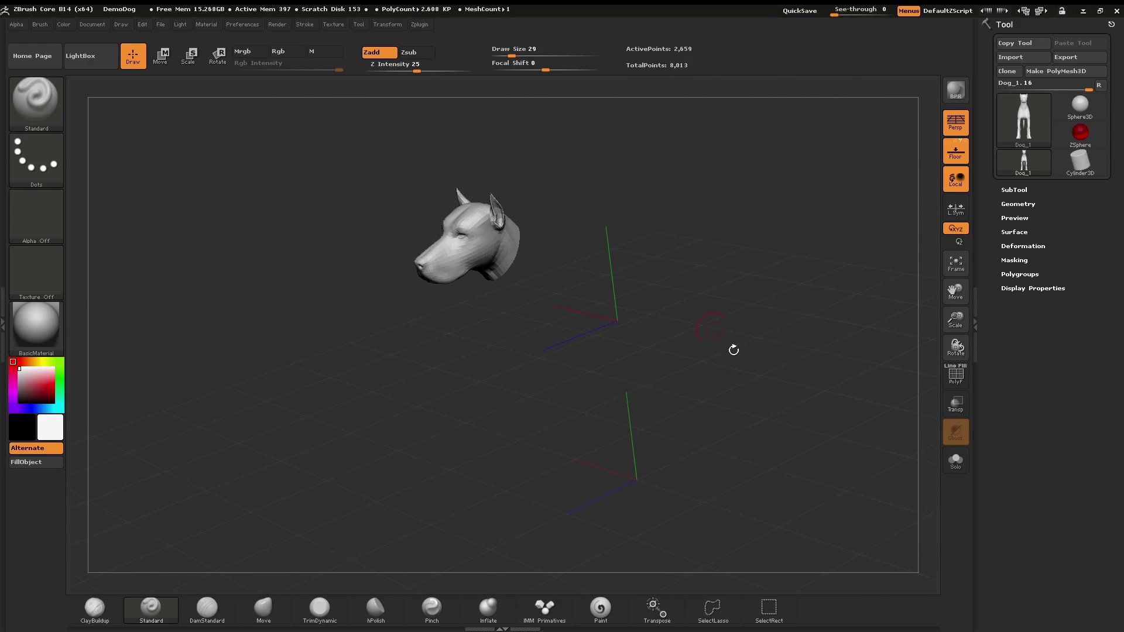
{"action": "left_click", "coordinate": [768, 414], "text": "ctrl+shift"}
Step: Lasso the dog's head, torso and upper legs from the front view to hide the lower part of all four legs
{"action": "left_click_drag", "start_coordinate": [755, 472], "coordinate": [768, 424], "text": "shift"}
{"action": "right_click", "coordinate": [767, 424]}
{"action": "left_click_drag", "start_coordinate": [792, 308], "coordinate": [784, 329], "text": "alt"}
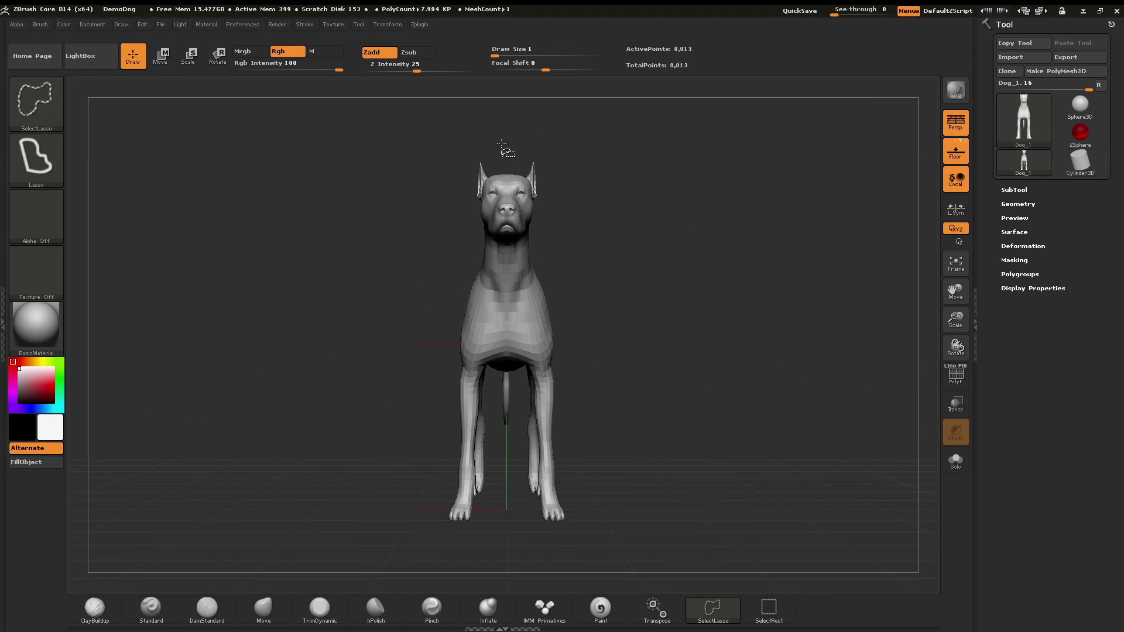
{"action": "mouse_move", "coordinate": [498, 140]}
{"action": "left_mouse_down", "text": "ctrl+shift"}
{"action": "mouse_move", "coordinate": [412, 290]}
{"action": "mouse_move", "coordinate": [585, 368]}
{"action": "mouse_move", "coordinate": [597, 153]}
{"action": "mouse_move", "coordinate": [547, 143]}
{"action": "left_mouse_up", "text": "ctrl+shift"}
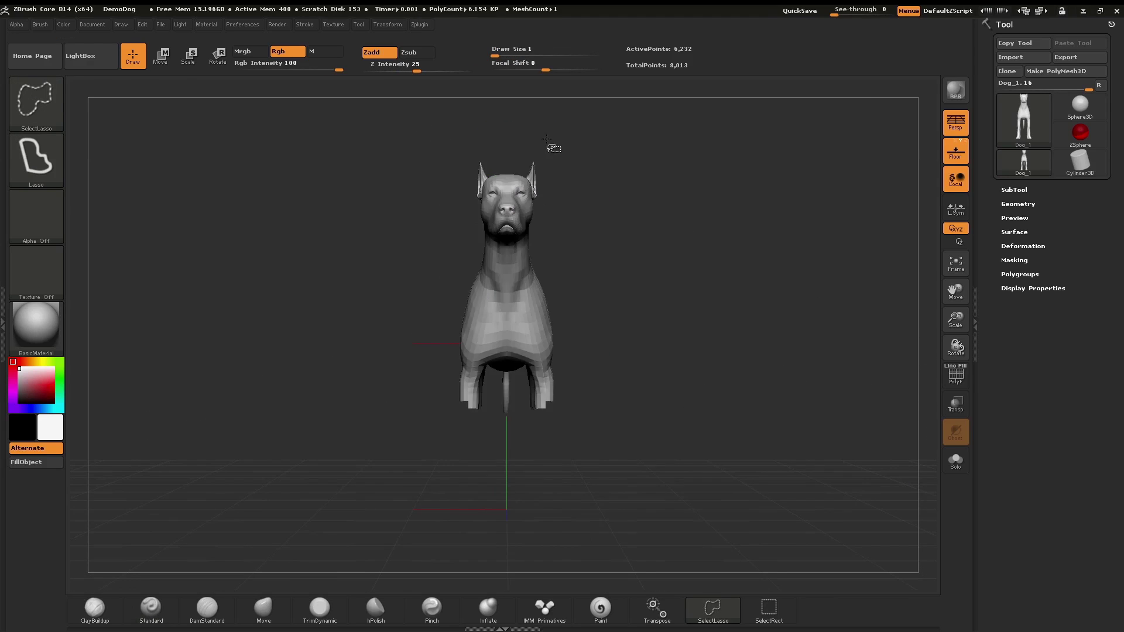
Step: Hide the dog's hindquarters and remaining hind legs with a lasso selection in hide mode
{"action": "mouse_move", "coordinate": [765, 414]}
{"action": "left_mouse_down"}
{"action": "mouse_move", "coordinate": [749, 441]}
{"action": "mouse_move", "coordinate": [666, 442]}
{"action": "left_mouse_up"}
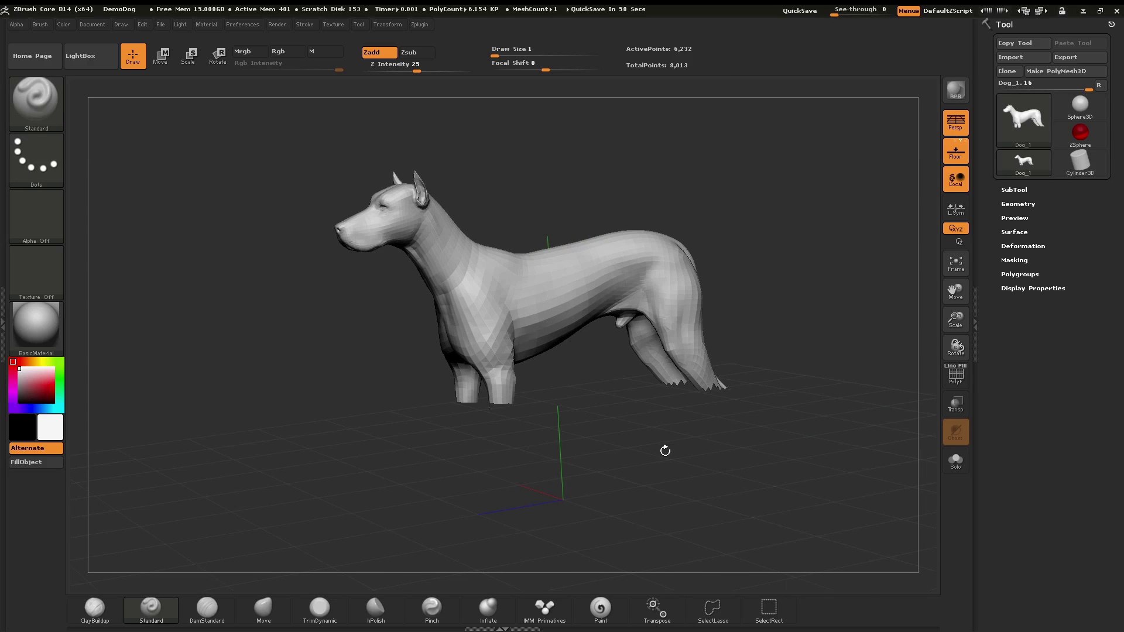
{"action": "mouse_move", "coordinate": [781, 403]}
{"action": "left_mouse_down"}
{"action": "mouse_move", "coordinate": [735, 406]}
{"action": "mouse_move", "coordinate": [742, 424]}
{"action": "left_mouse_up"}
{"action": "key", "text": "ctrl+shift"}
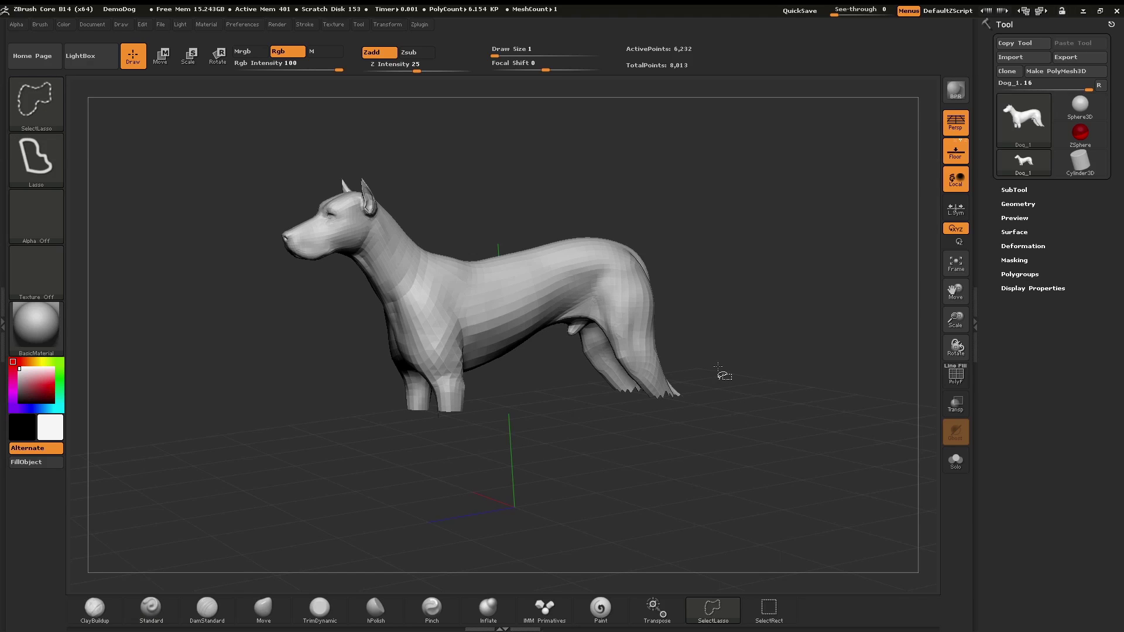
{"action": "mouse_move", "coordinate": [718, 375]}
{"action": "left_mouse_down", "text": "ctrl+shift"}
{"action": "mouse_move", "coordinate": [715, 436]}
{"action": "mouse_move", "coordinate": [670, 475]}
{"action": "mouse_move", "coordinate": [623, 475]}
{"action": "mouse_move", "coordinate": [557, 360]}
{"action": "mouse_move", "coordinate": [594, 307]}
{"action": "mouse_move", "coordinate": [724, 274]}
{"action": "left_mouse_up", "text": "ctrl+shift"}
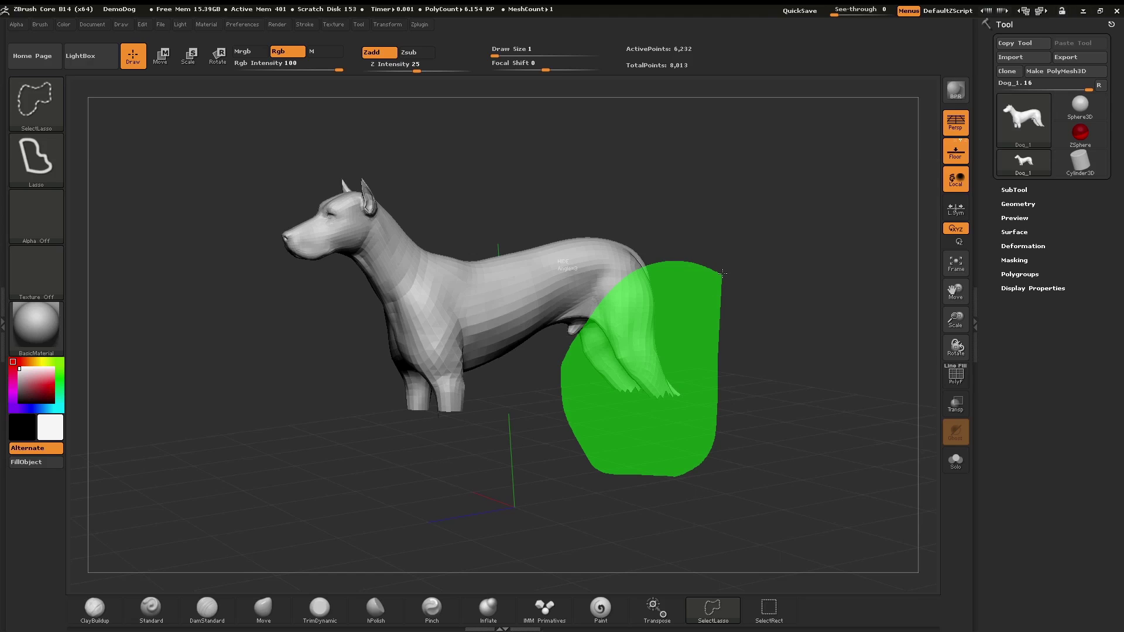
{"action": "left_click_drag", "start_coordinate": [722, 272], "coordinate": [722, 272], "text": "ctrl+alt+shift"}
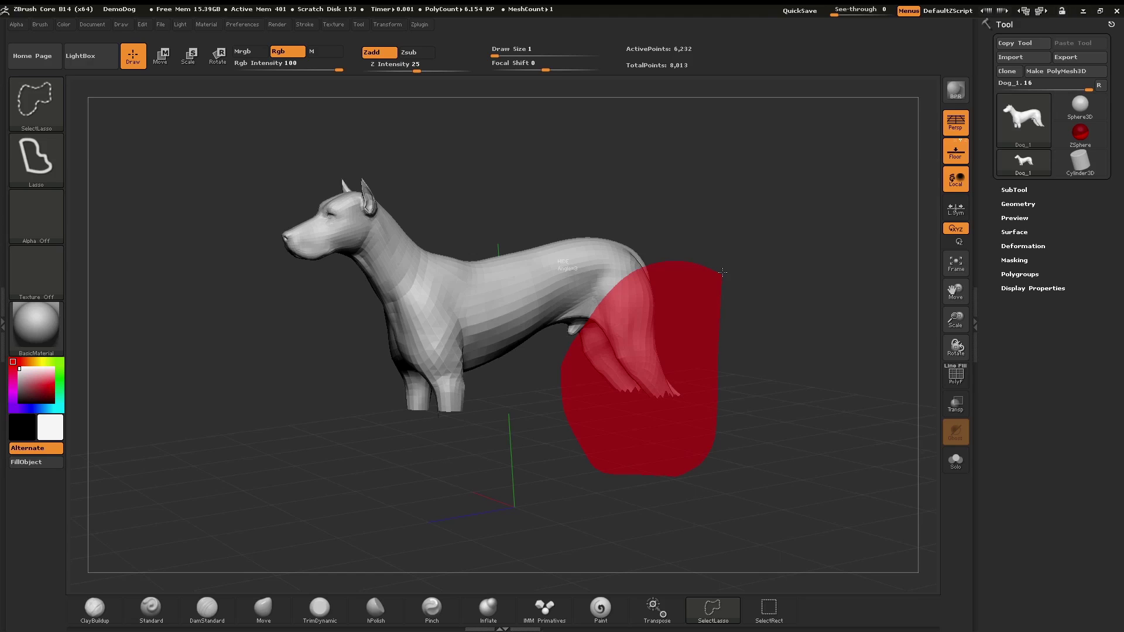
{"action": "left_click_drag", "start_coordinate": [722, 272], "coordinate": [722, 273], "text": "ctrl+alt+shift"}
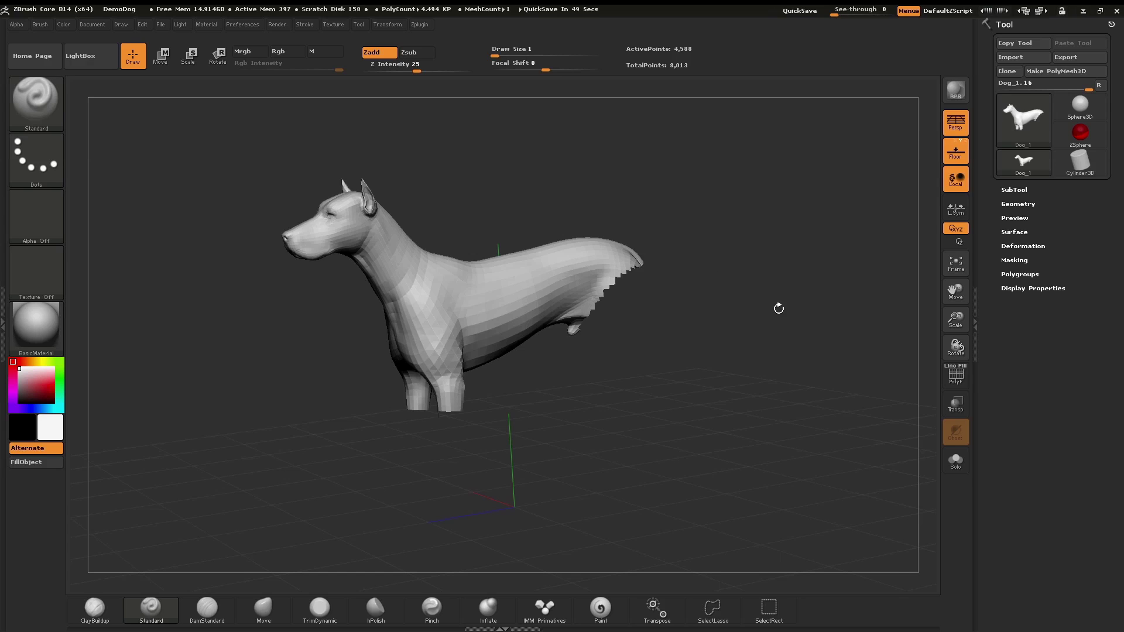
Step: Invert the model's visibility four times, alternating between the hidden legs and the partial body
{"action": "key", "text": "ctrl+shift"}
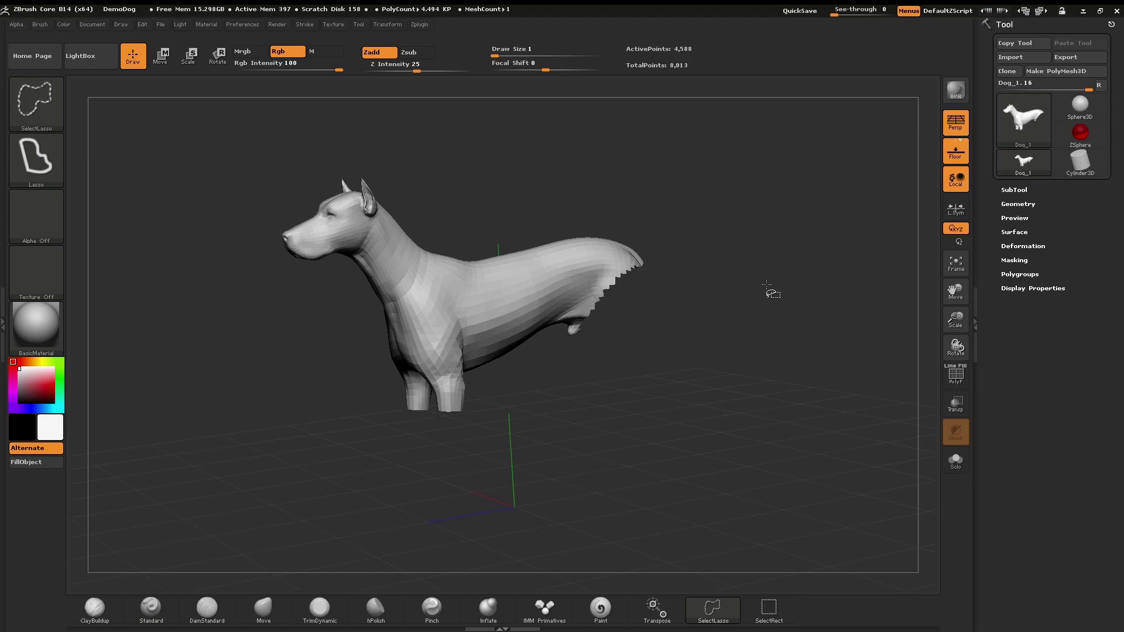
{"action": "mouse_move", "coordinate": [772, 142]}
{"action": "left_mouse_down", "text": "ctrl+shift"}
{"action": "mouse_move", "coordinate": [755, 144]}
{"action": "mouse_move", "coordinate": [787, 116]}
{"action": "left_mouse_up", "text": "ctrl+shift"}
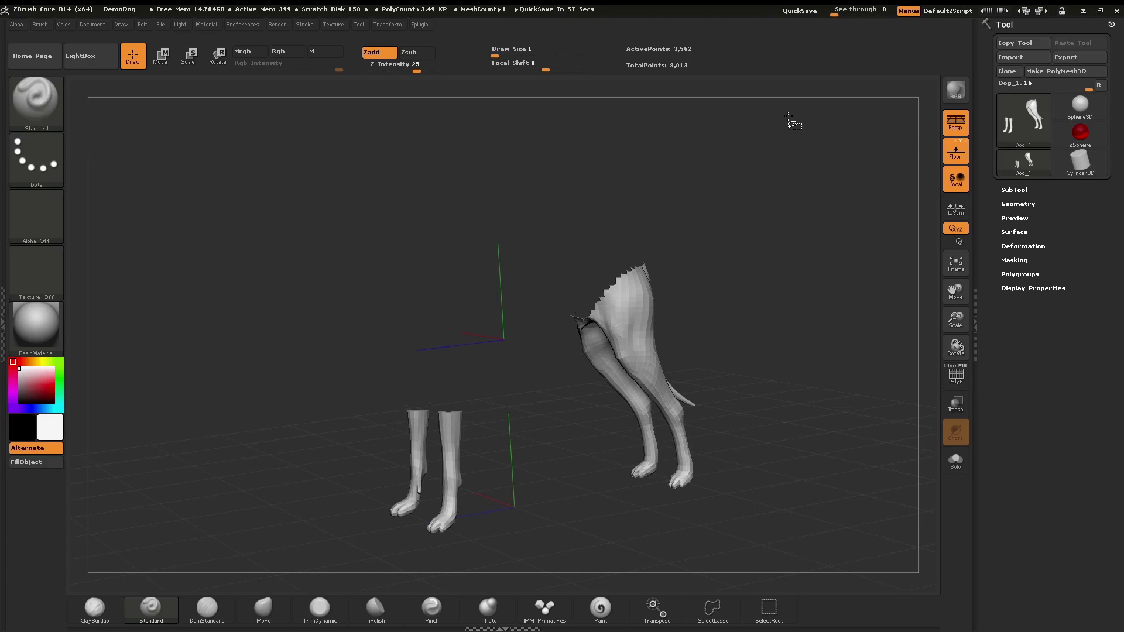
{"action": "key", "text": "ctrl+shift"}
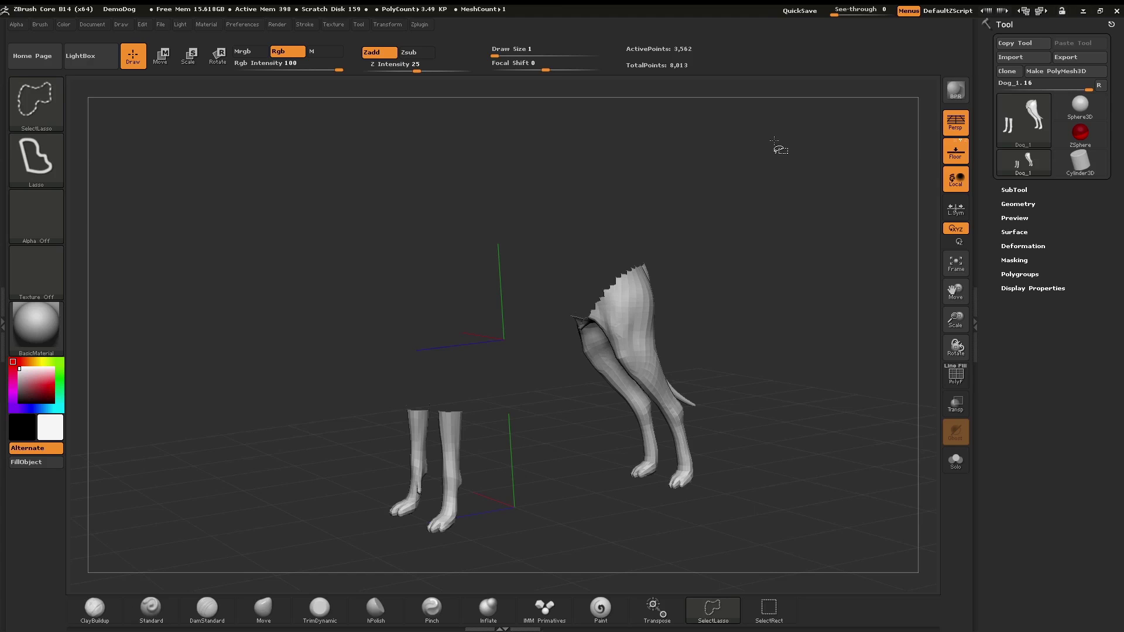
{"action": "mouse_move", "coordinate": [771, 141]}
{"action": "left_mouse_down", "text": "ctrl+shift"}
{"action": "mouse_move", "coordinate": [777, 213]}
{"action": "mouse_move", "coordinate": [791, 124]}
{"action": "left_mouse_up", "text": "ctrl+shift"}
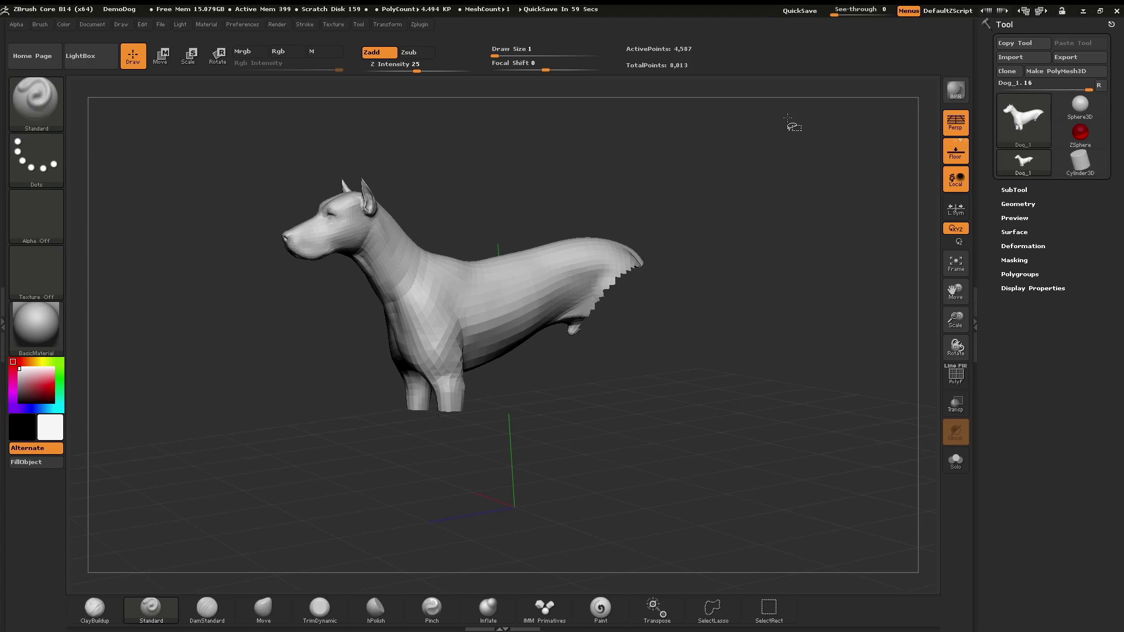
{"action": "key", "text": "ctrl+shift"}
{"action": "left_click", "coordinate": [132, 196], "text": "ctrl+shift"}
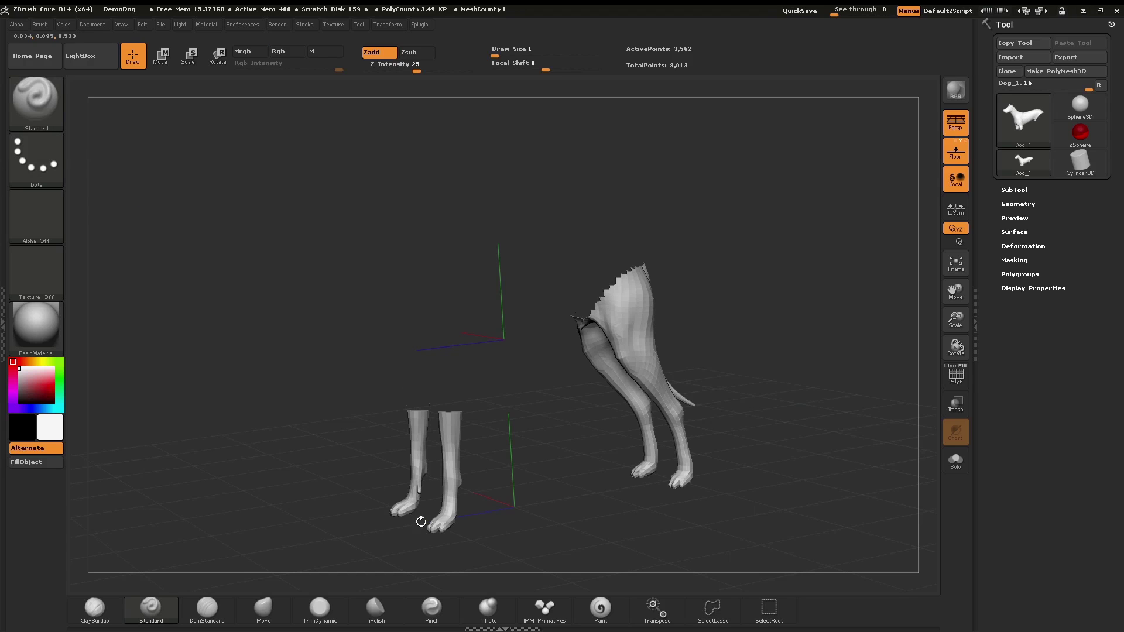
{"action": "key", "text": "ctrl+shift"}
{"action": "left_click", "coordinate": [849, 458], "text": "ctrl+shift"}
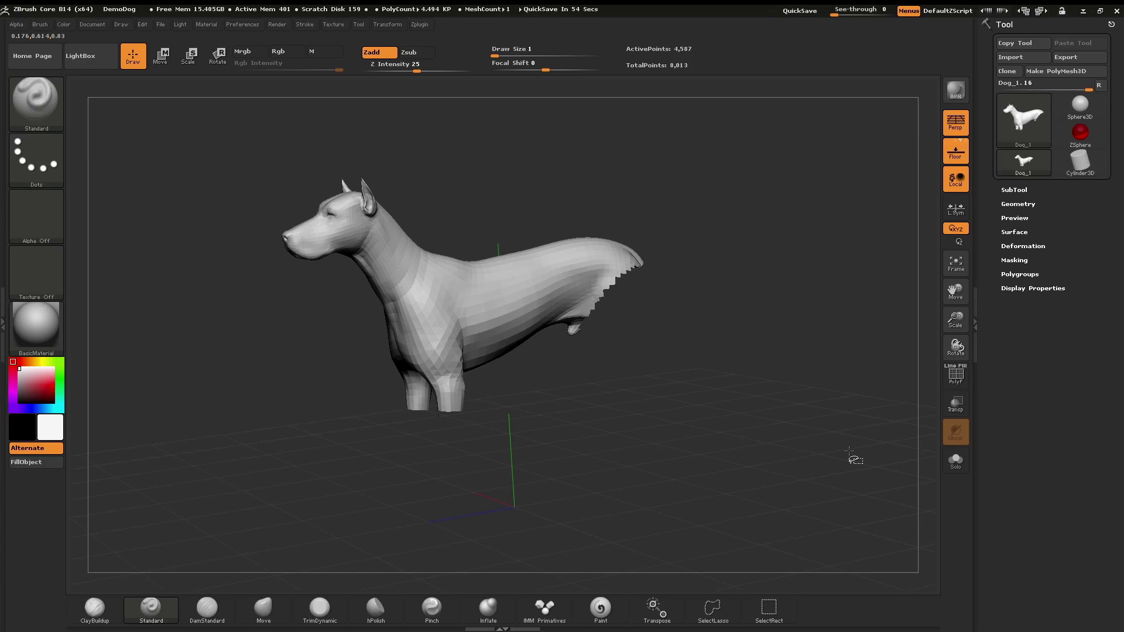
Step: Hide the dog's lower chest and upper front legs with a lasso selection in hide mode
{"action": "key", "text": "ctrl+shift"}
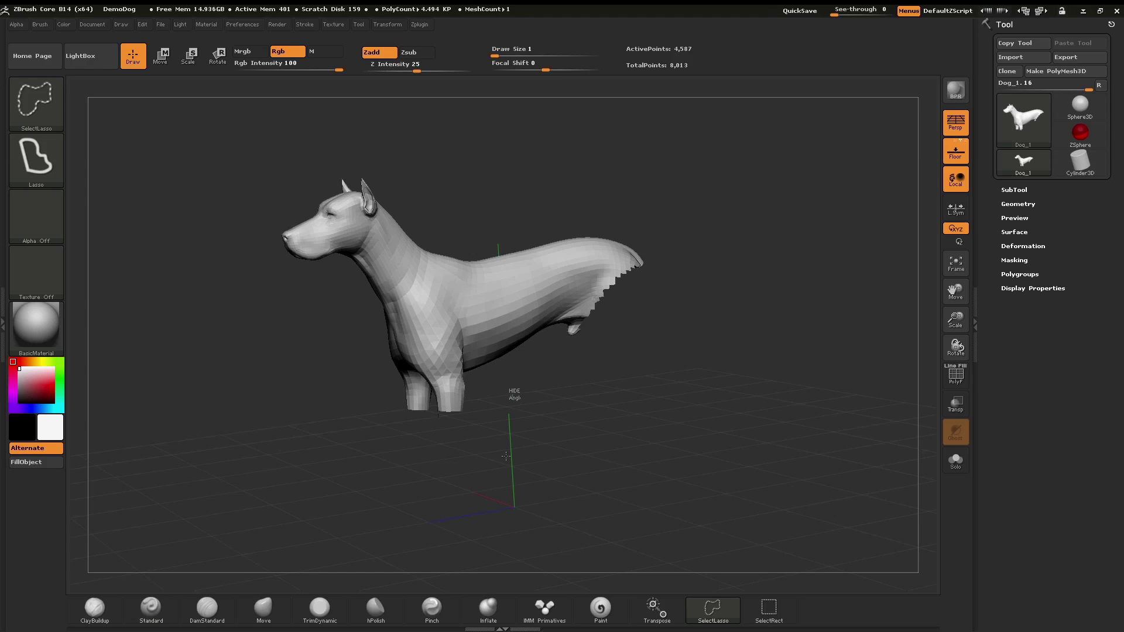
{"action": "mouse_move", "coordinate": [511, 389]}
{"action": "left_mouse_down", "text": "ctrl+shift"}
{"action": "mouse_move", "coordinate": [351, 386]}
{"action": "mouse_move", "coordinate": [383, 326]}
{"action": "mouse_move", "coordinate": [415, 317]}
{"action": "mouse_move", "coordinate": [498, 346]}
{"action": "left_mouse_up", "text": "ctrl+shift"}
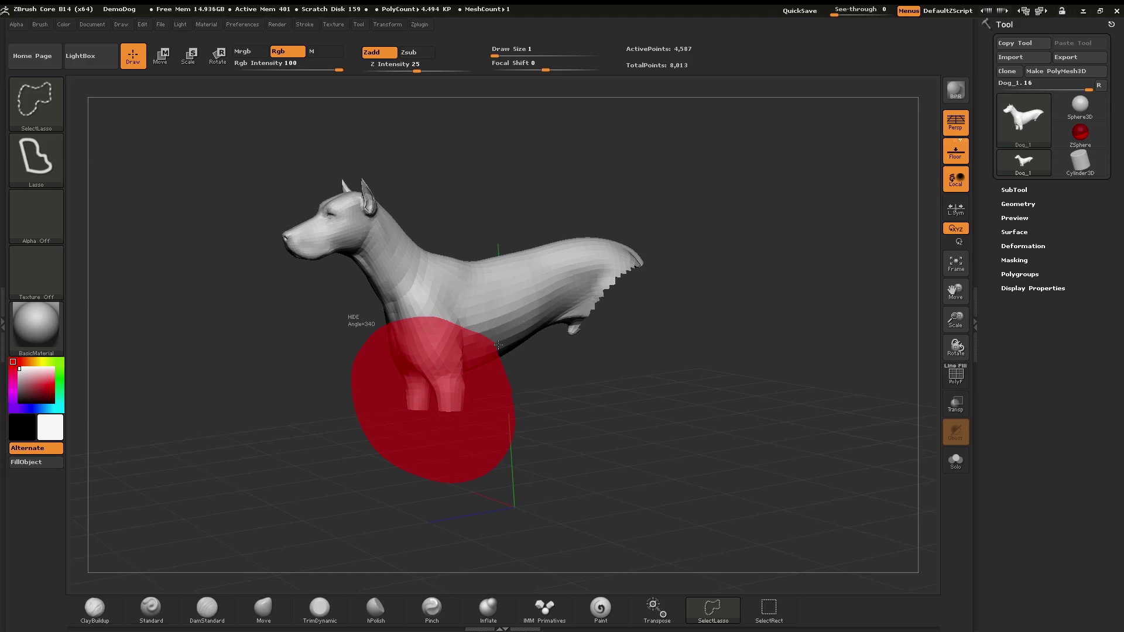
{"action": "left_click_drag", "start_coordinate": [521, 384], "coordinate": [524, 386], "text": "ctrl+alt+shift"}
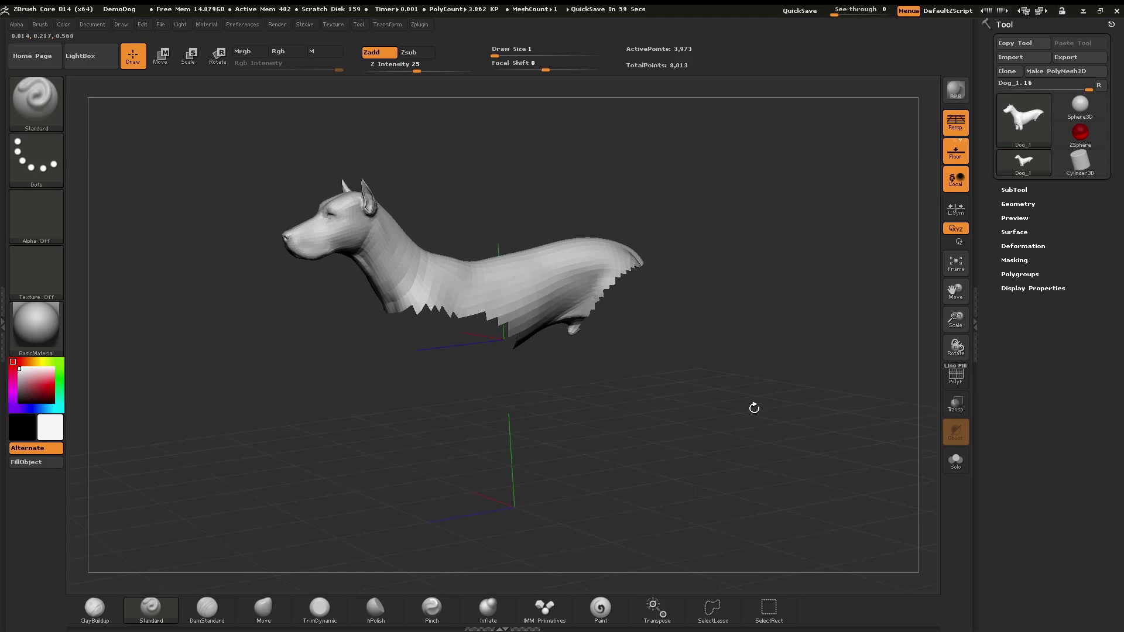
{"action": "left_click_drag", "start_coordinate": [742, 423], "coordinate": [757, 426], "text": "alt"}
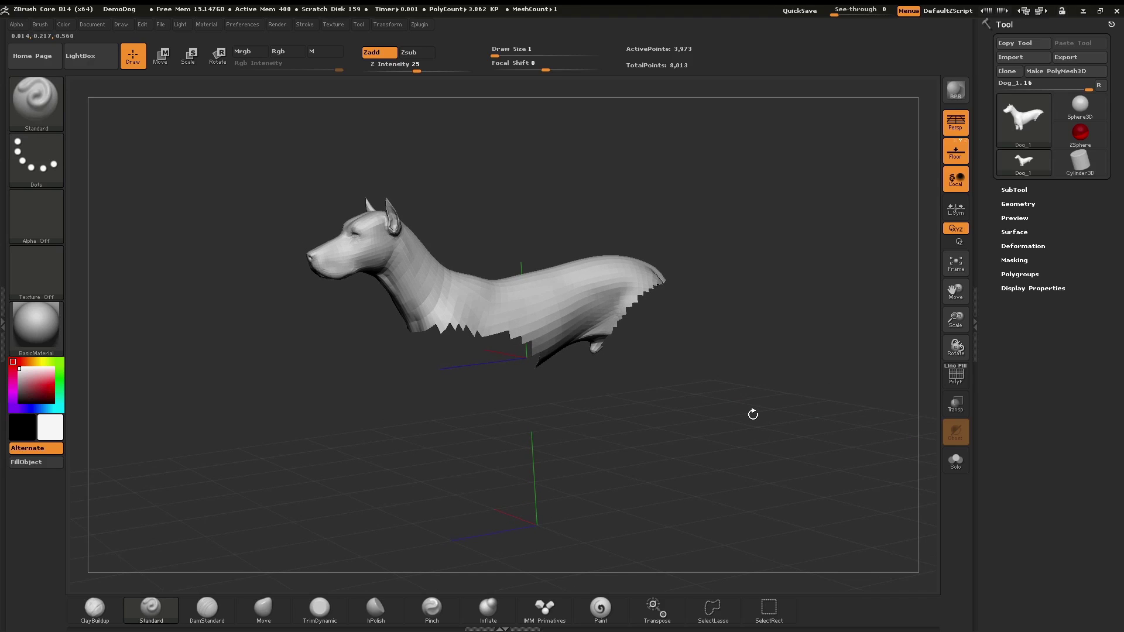
Step: Reveal all hidden parts of the dog and turn the model to a three-quarter view
{"action": "key", "text": "ctrl+shift"}
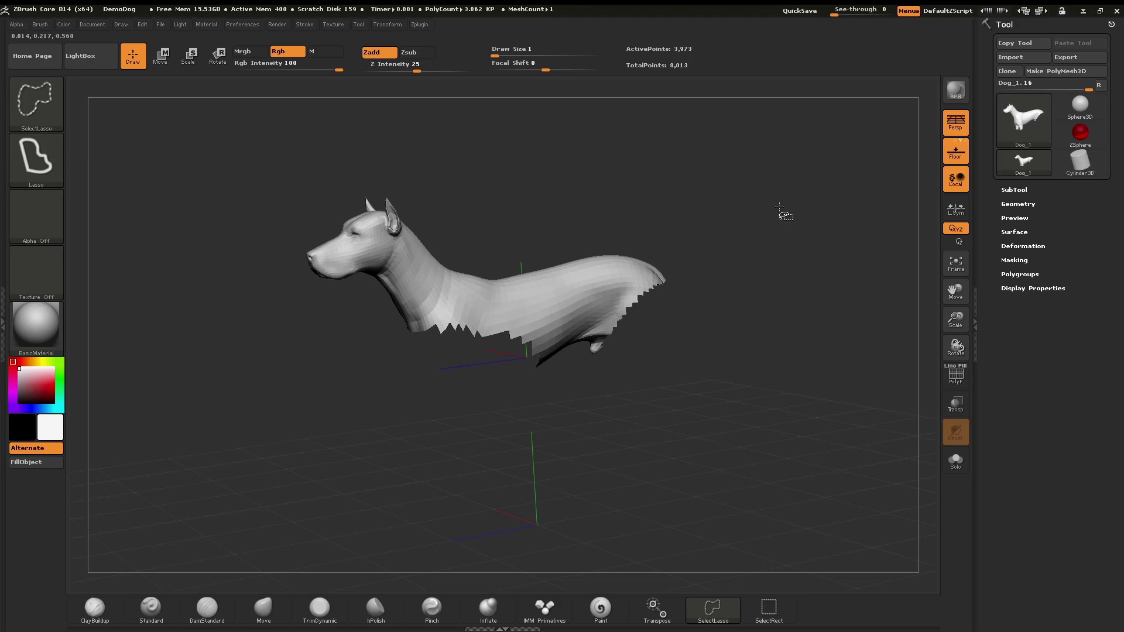
{"action": "left_click", "coordinate": [787, 205], "text": "ctrl+shift"}
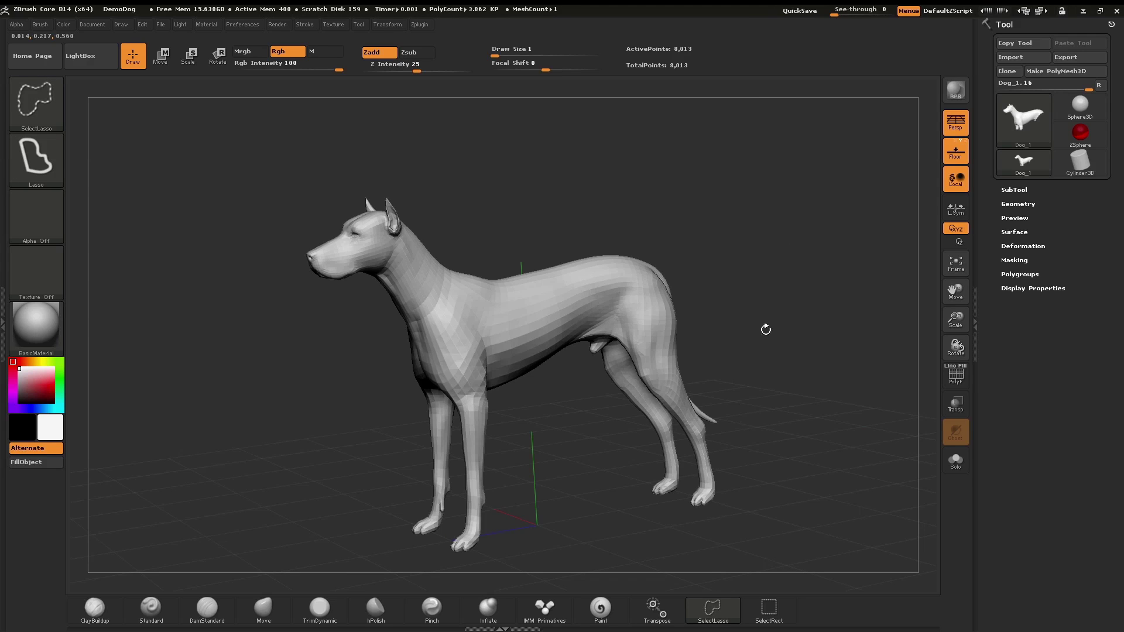
{"action": "mouse_move", "coordinate": [755, 416]}
{"action": "left_mouse_down"}
{"action": "mouse_move", "coordinate": [752, 376]}
{"action": "mouse_move", "coordinate": [781, 383]}
{"action": "left_mouse_up"}
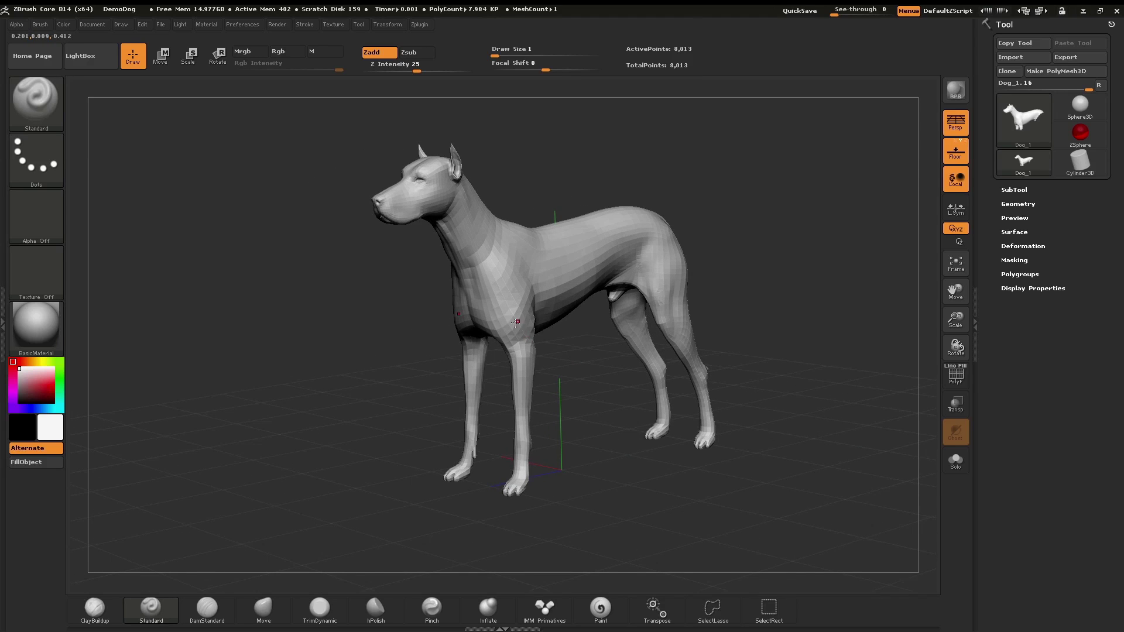
Step: Turn the dog slightly more toward the front and set the brush draw size to 37
{"action": "mouse_move", "coordinate": [515, 323]}
{"action": "right_mouse_down"}
{"action": "mouse_move", "coordinate": [554, 314]}
{"action": "mouse_move", "coordinate": [507, 306]}
{"action": "right_mouse_up"}
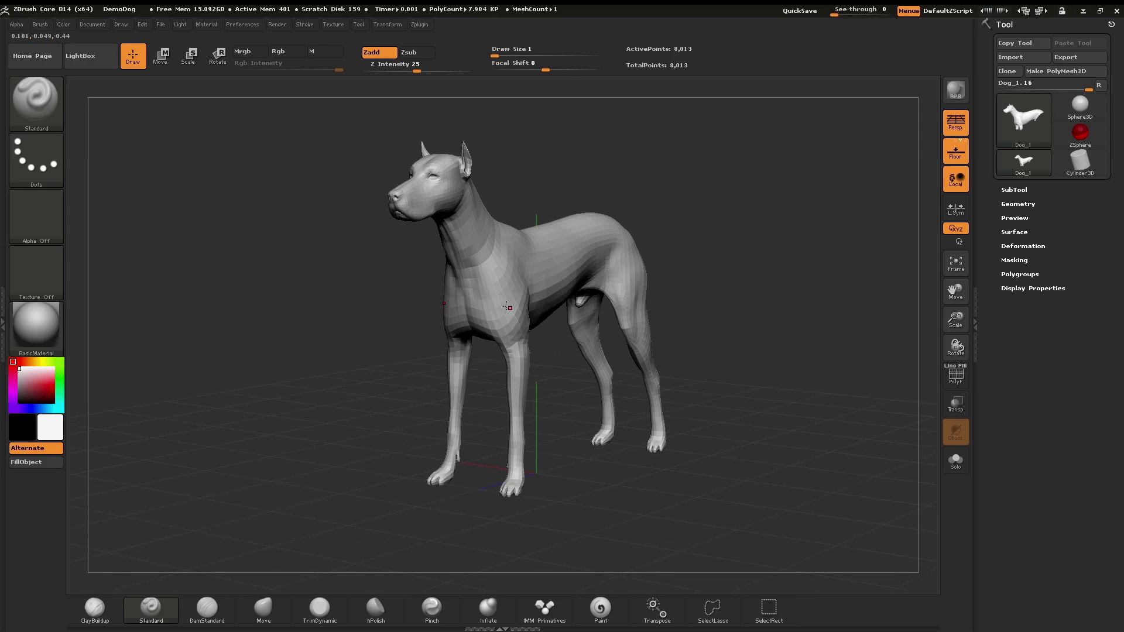
{"action": "key", "text": "s"}
{"action": "left_click_drag", "start_coordinate": [504, 301], "coordinate": [522, 301]}
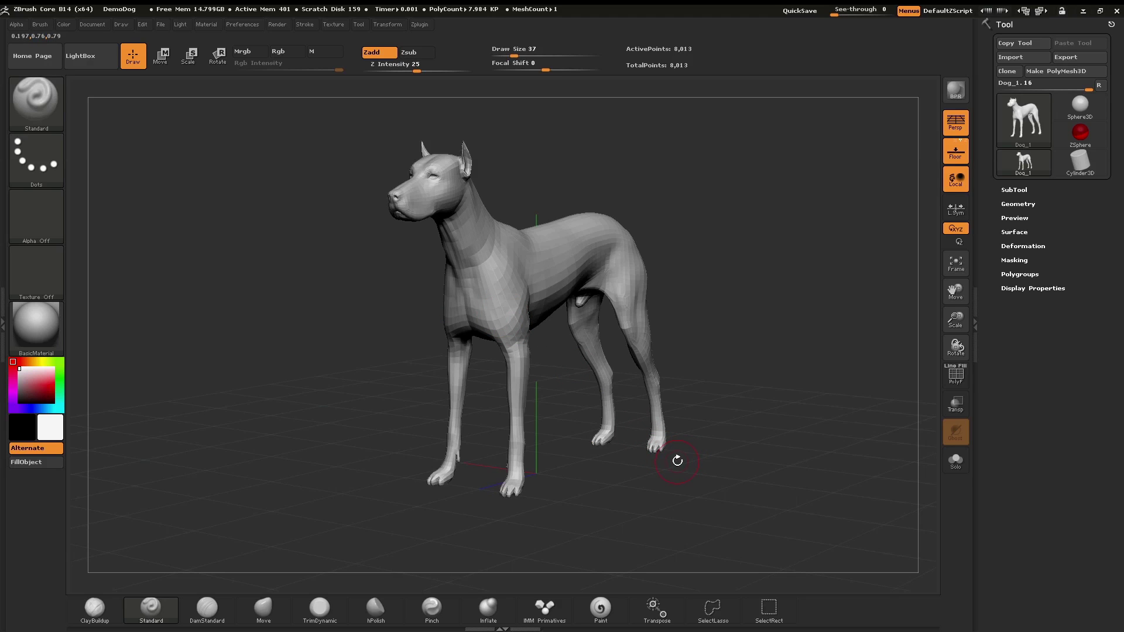
Step: Isolate both hind paws with a lasso selection around the lower hind legs, and reveal the whole dog again
{"action": "mouse_move", "coordinate": [673, 469]}
{"action": "left_mouse_down", "text": "ctrl+shift"}
{"action": "mouse_move", "coordinate": [629, 413]}
{"action": "mouse_move", "coordinate": [689, 412]}
{"action": "mouse_move", "coordinate": [691, 436]}
{"action": "left_mouse_up", "text": "ctrl+shift"}
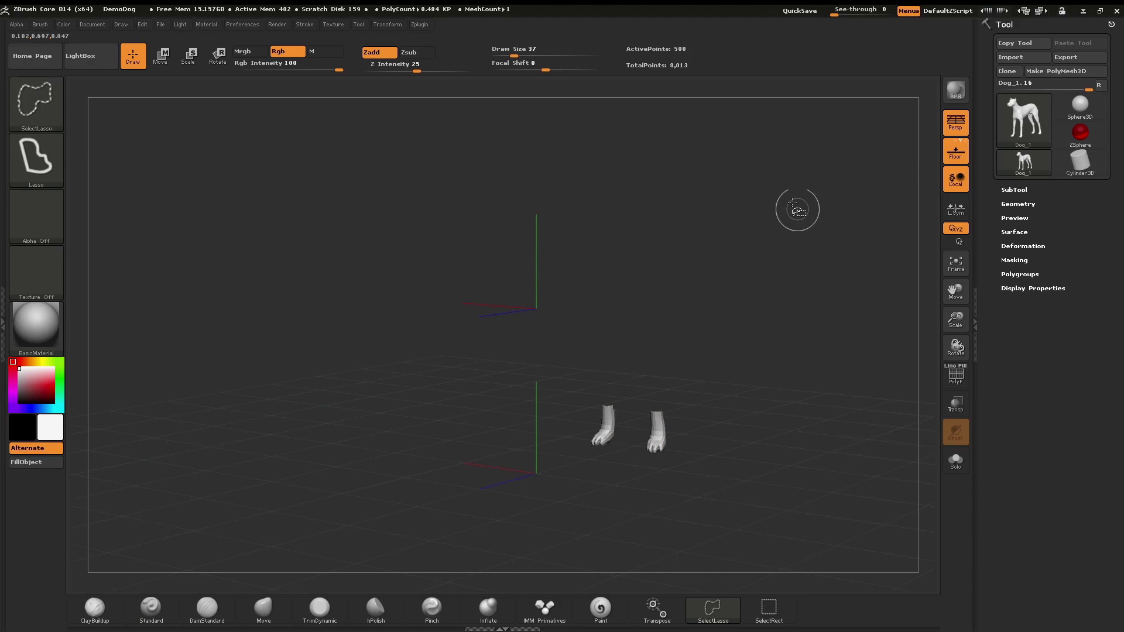
{"action": "left_click", "coordinate": [790, 200], "text": "ctrl+shift"}
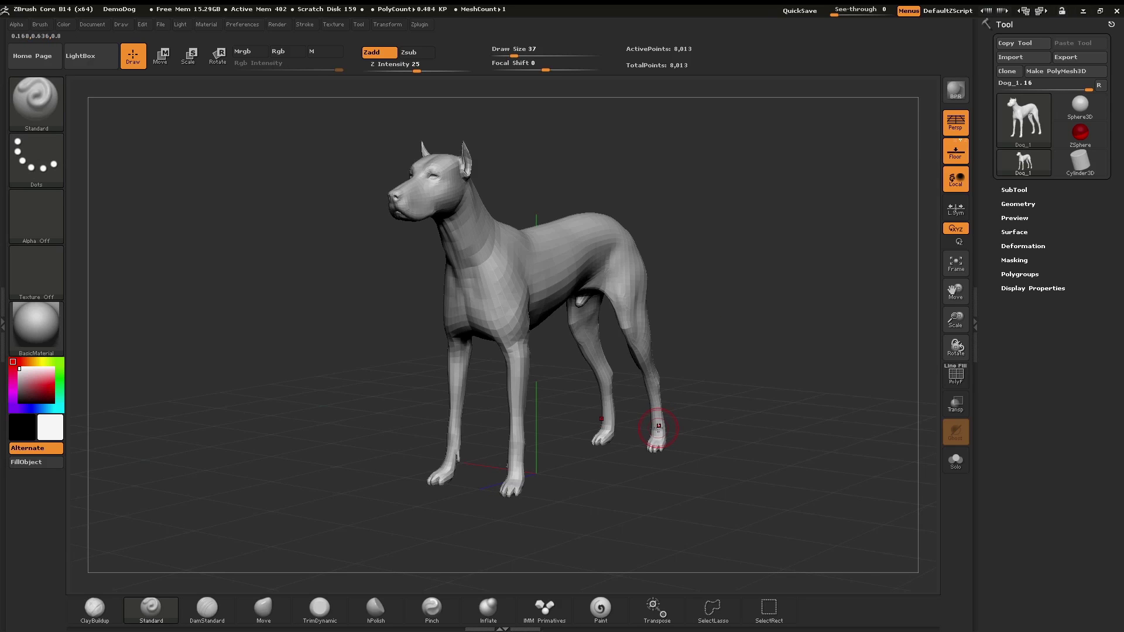
Step: Isolate only the hind paw nearest the tail side with a tighter lasso selection, and reveal the whole dog again
{"action": "mouse_move", "coordinate": [649, 473]}
{"action": "left_mouse_down", "text": "ctrl+shift"}
{"action": "mouse_move", "coordinate": [673, 410]}
{"action": "mouse_move", "coordinate": [689, 489]}
{"action": "left_mouse_up", "text": "ctrl+shift"}
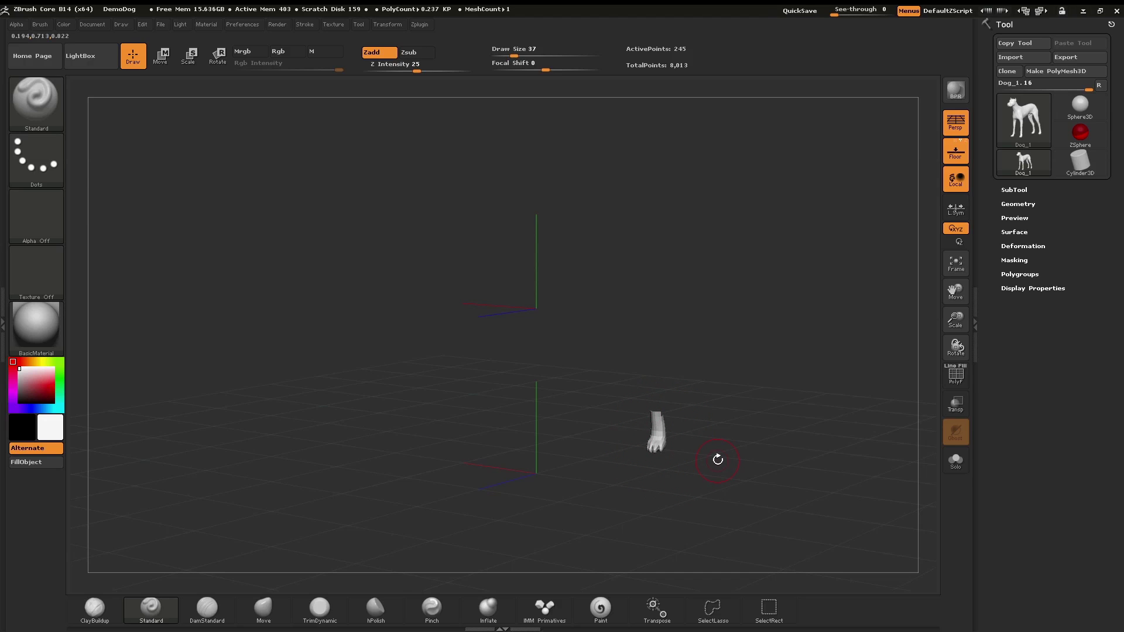
{"action": "key", "text": "ctrl"}
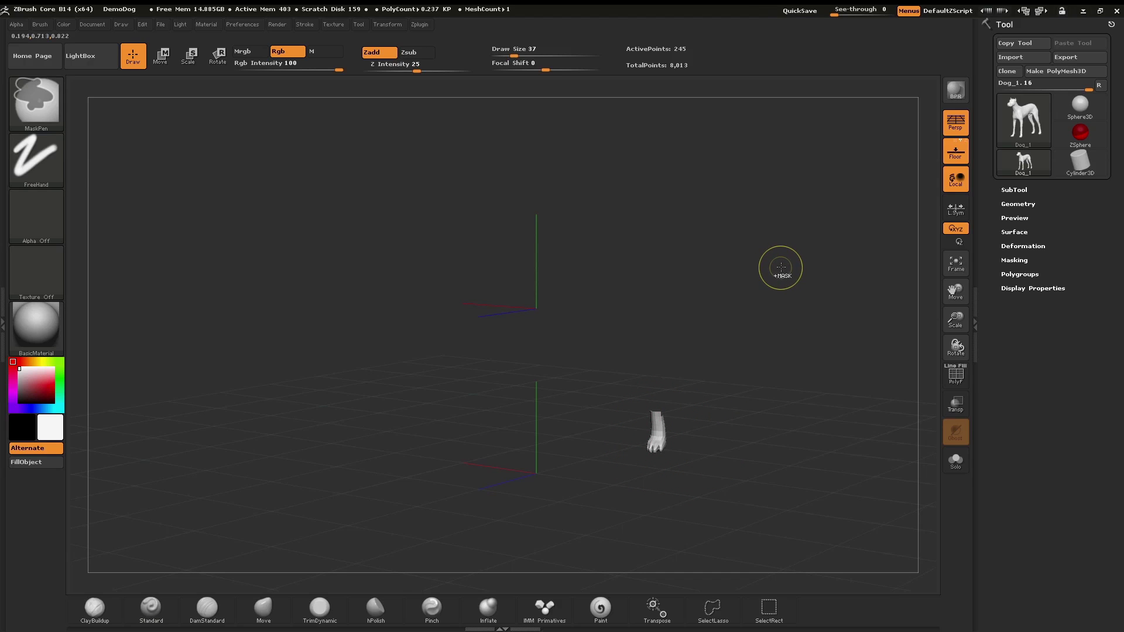
{"action": "key", "text": "ctrl+shift"}
{"action": "left_click", "coordinate": [784, 287], "text": "ctrl+shift"}
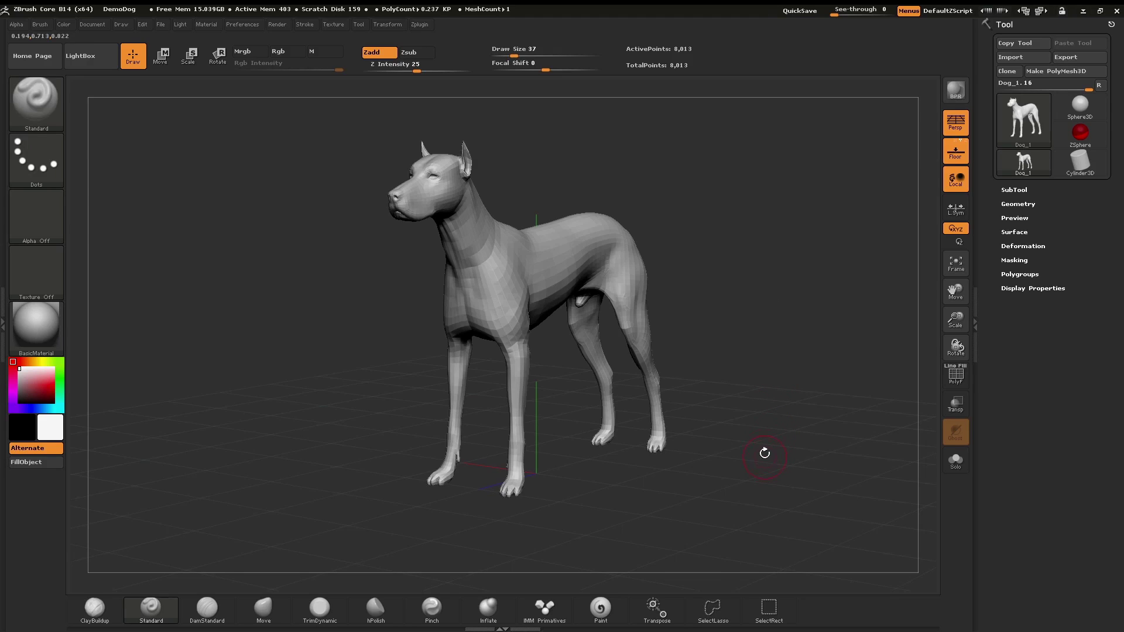